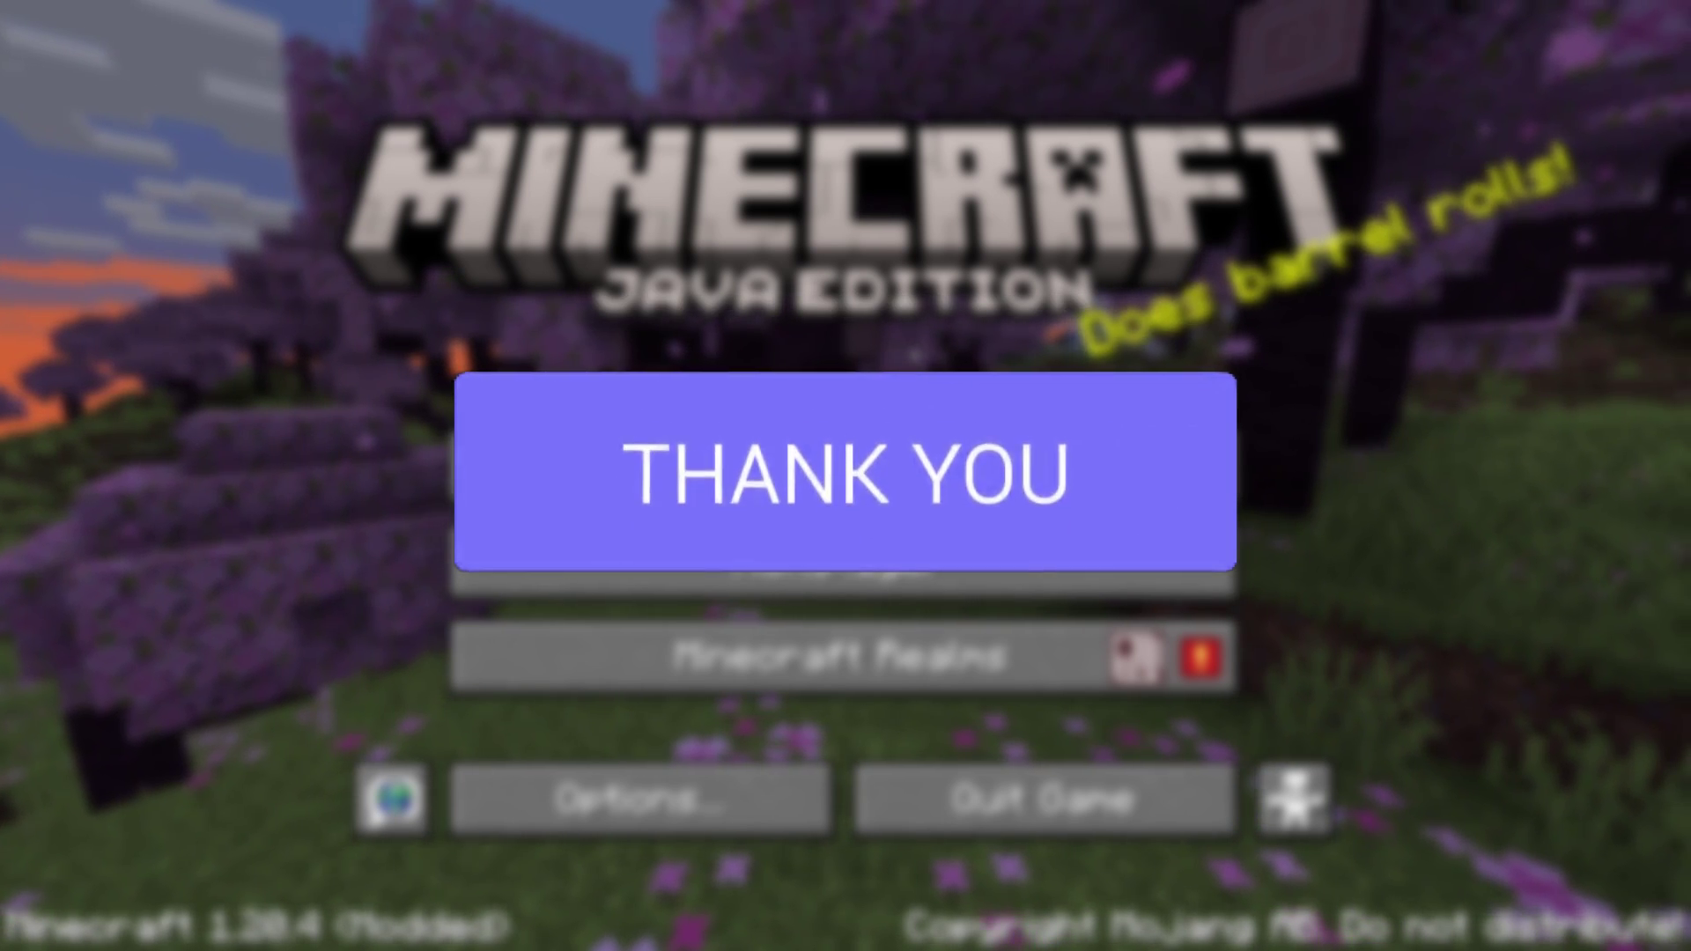
Quit the running Minecraft game and switch to Chrome
click(1149, 798)
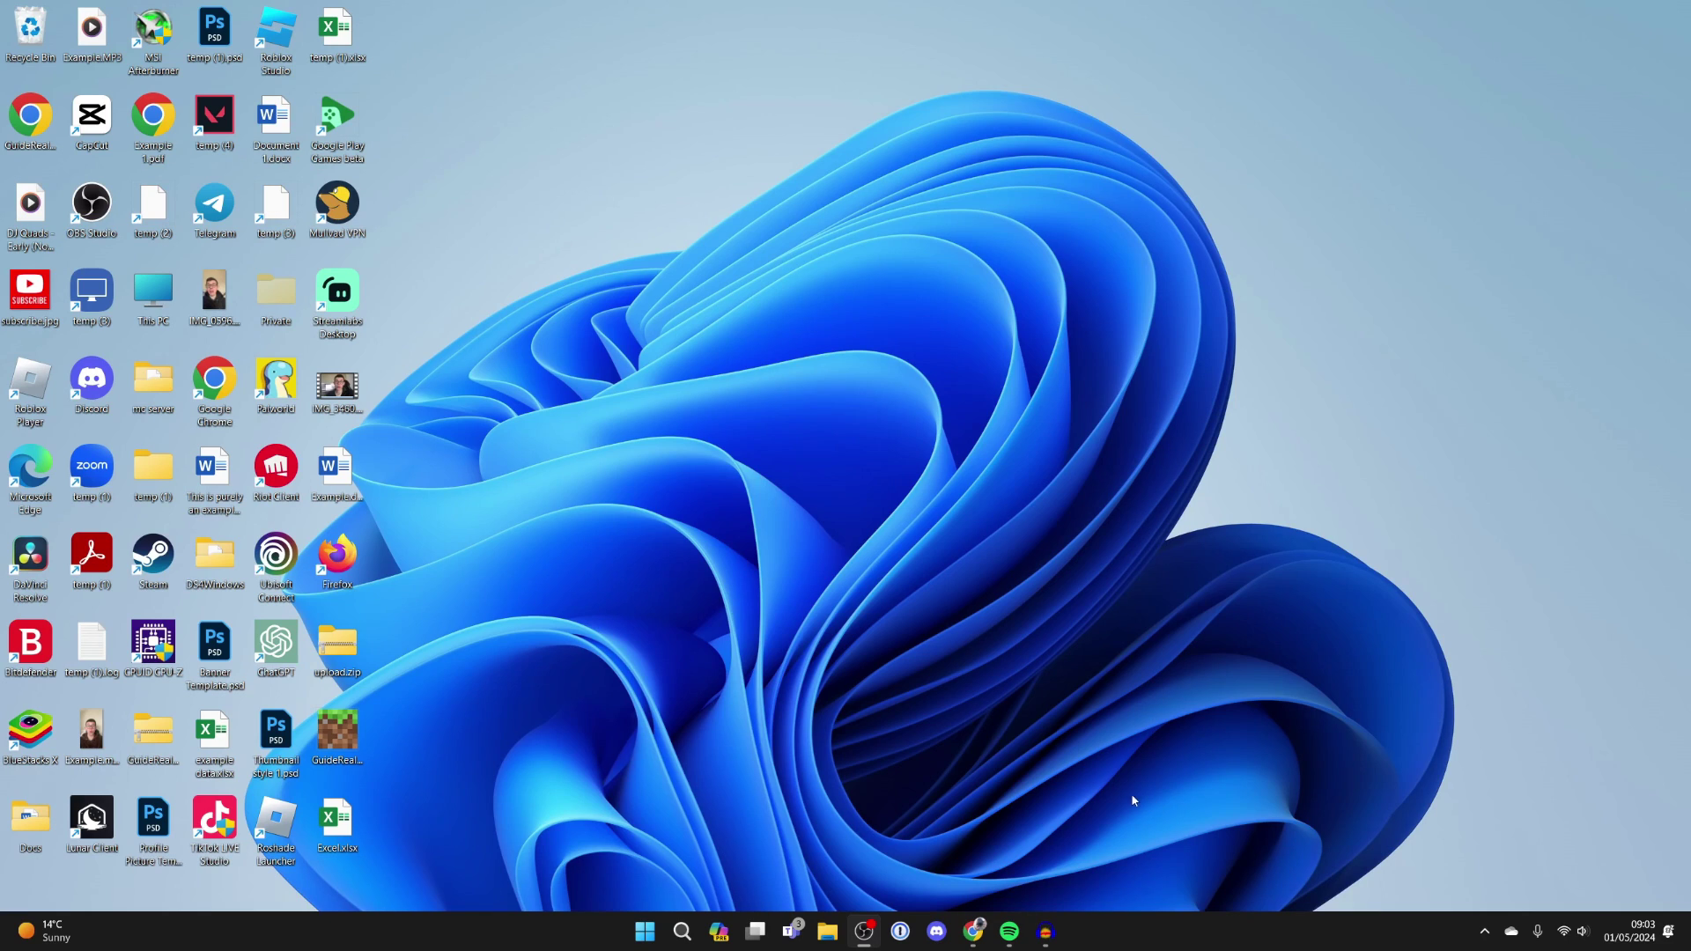
key(alt+Tab)
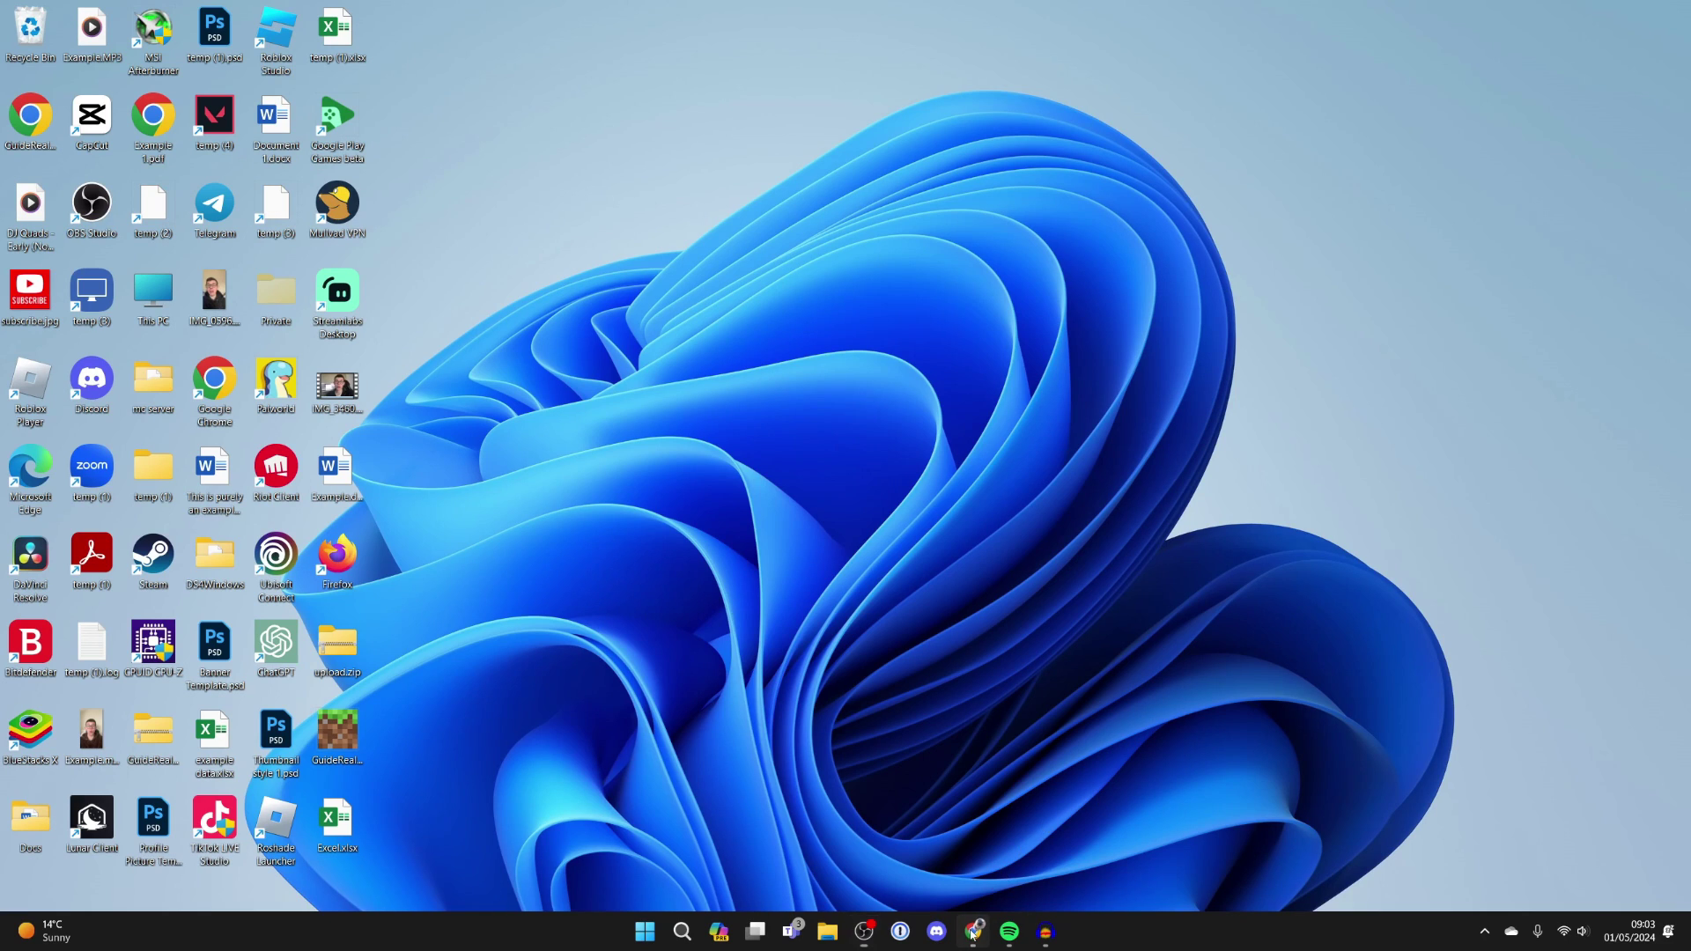
click(478, 455)
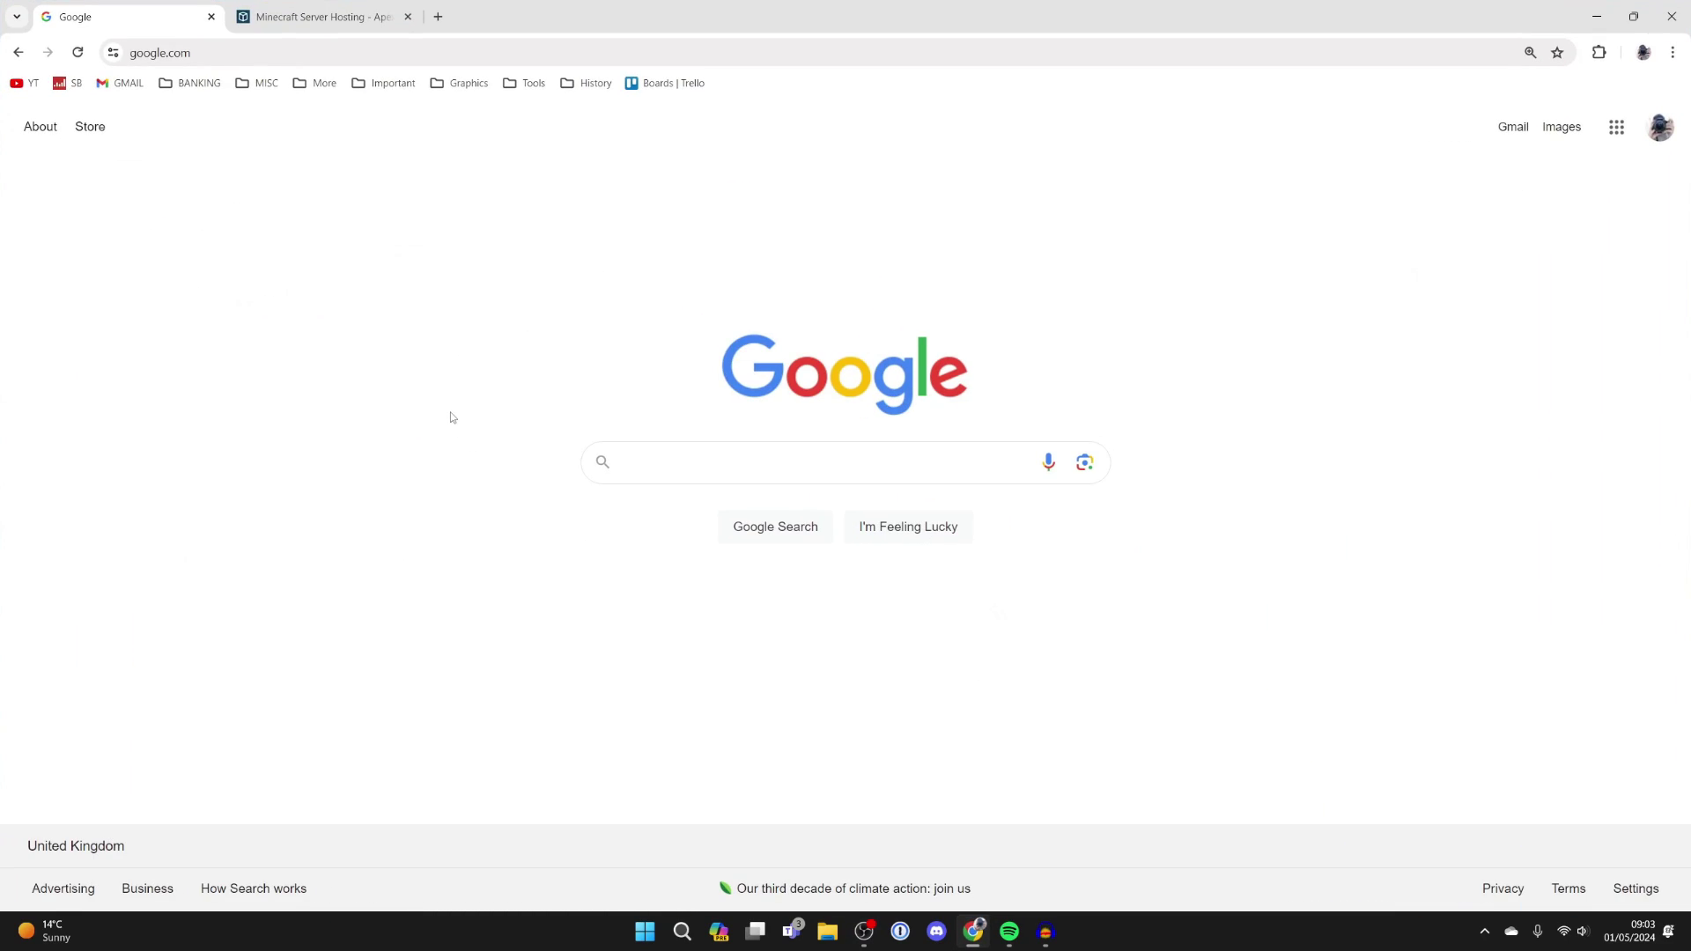
Look through the feature overview on the Apex Hosting Minecraft server page
click(335, 26)
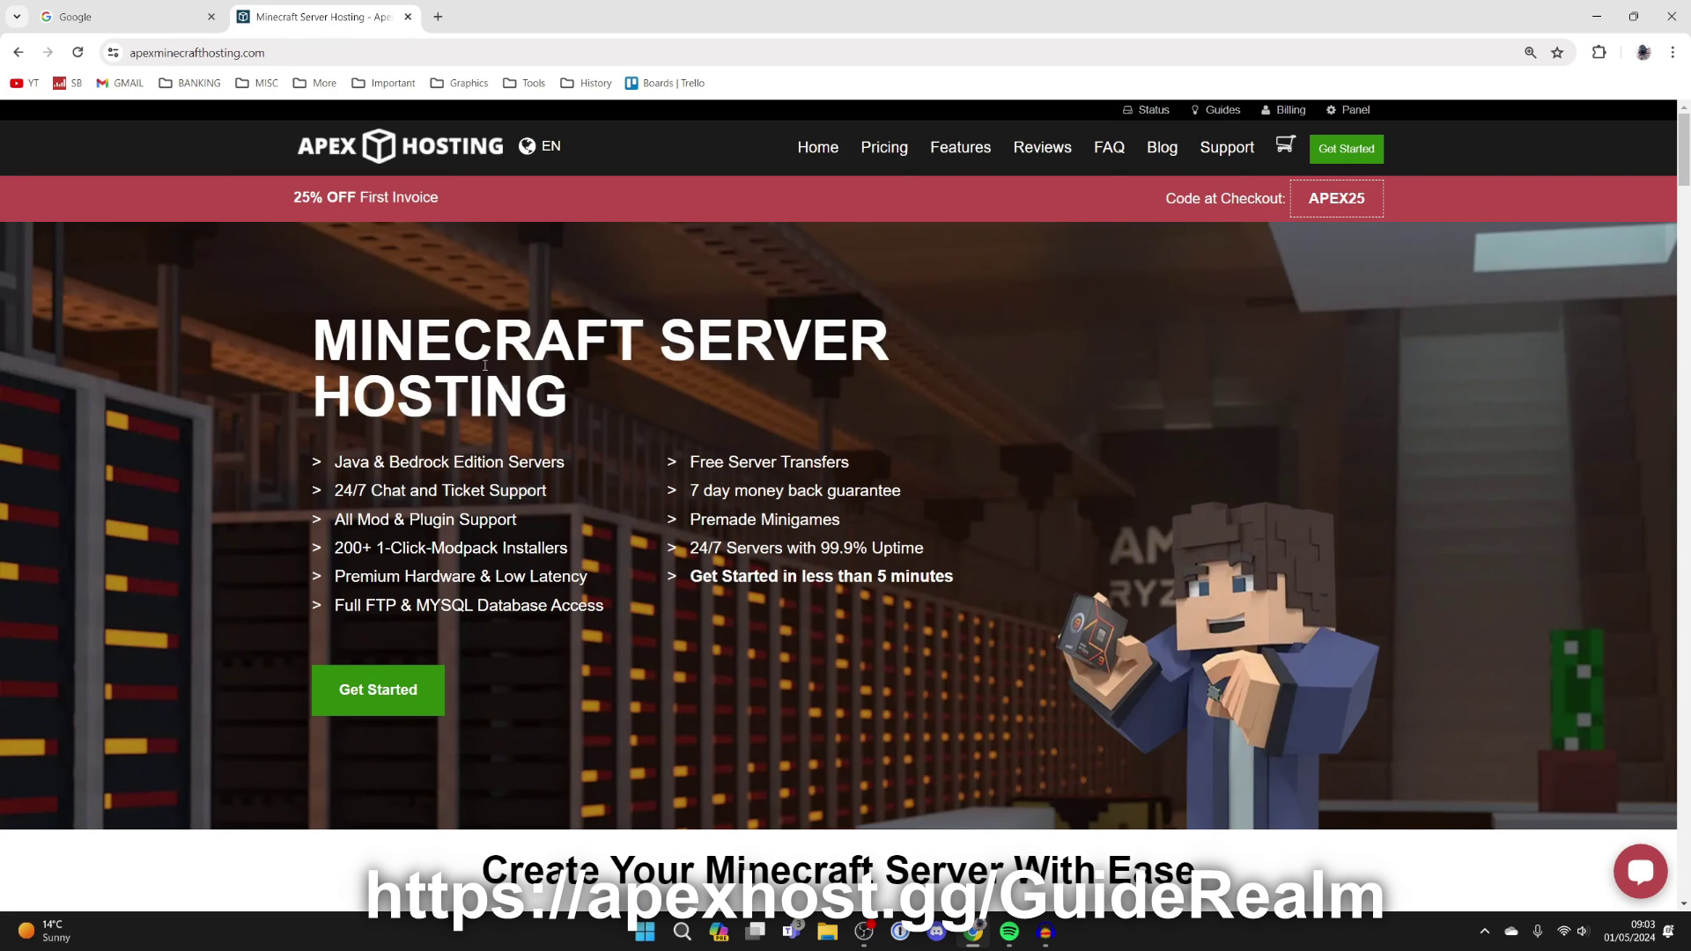
scroll(528, 381, down, 10)
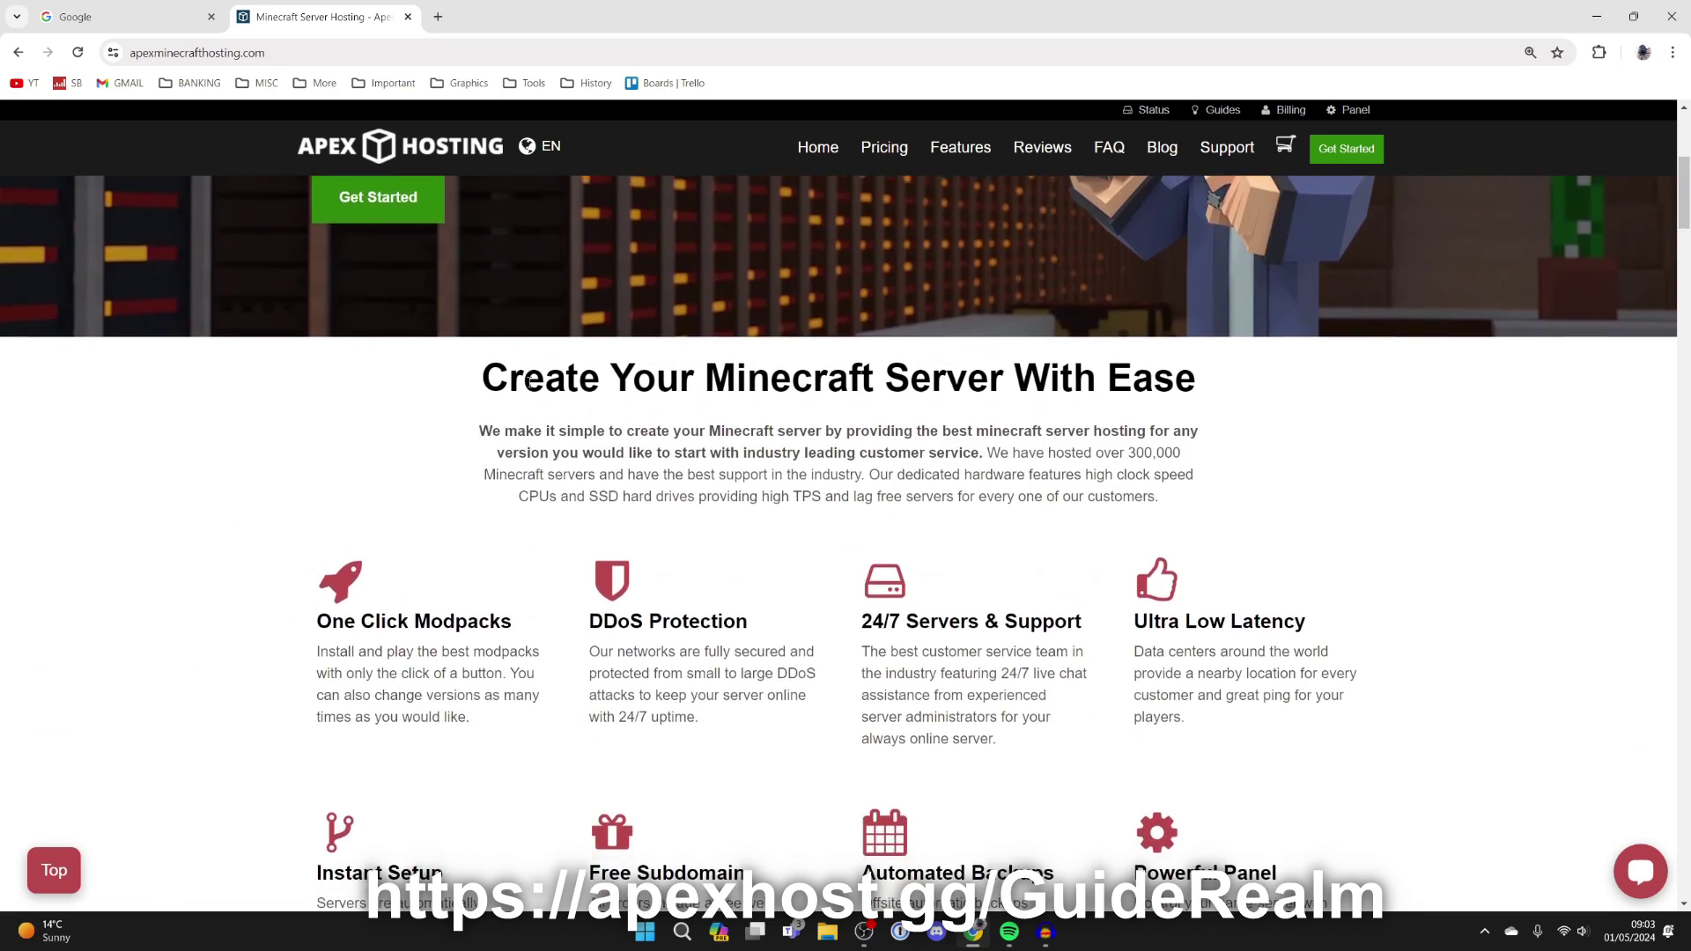
scroll(441, 378, up, 1)
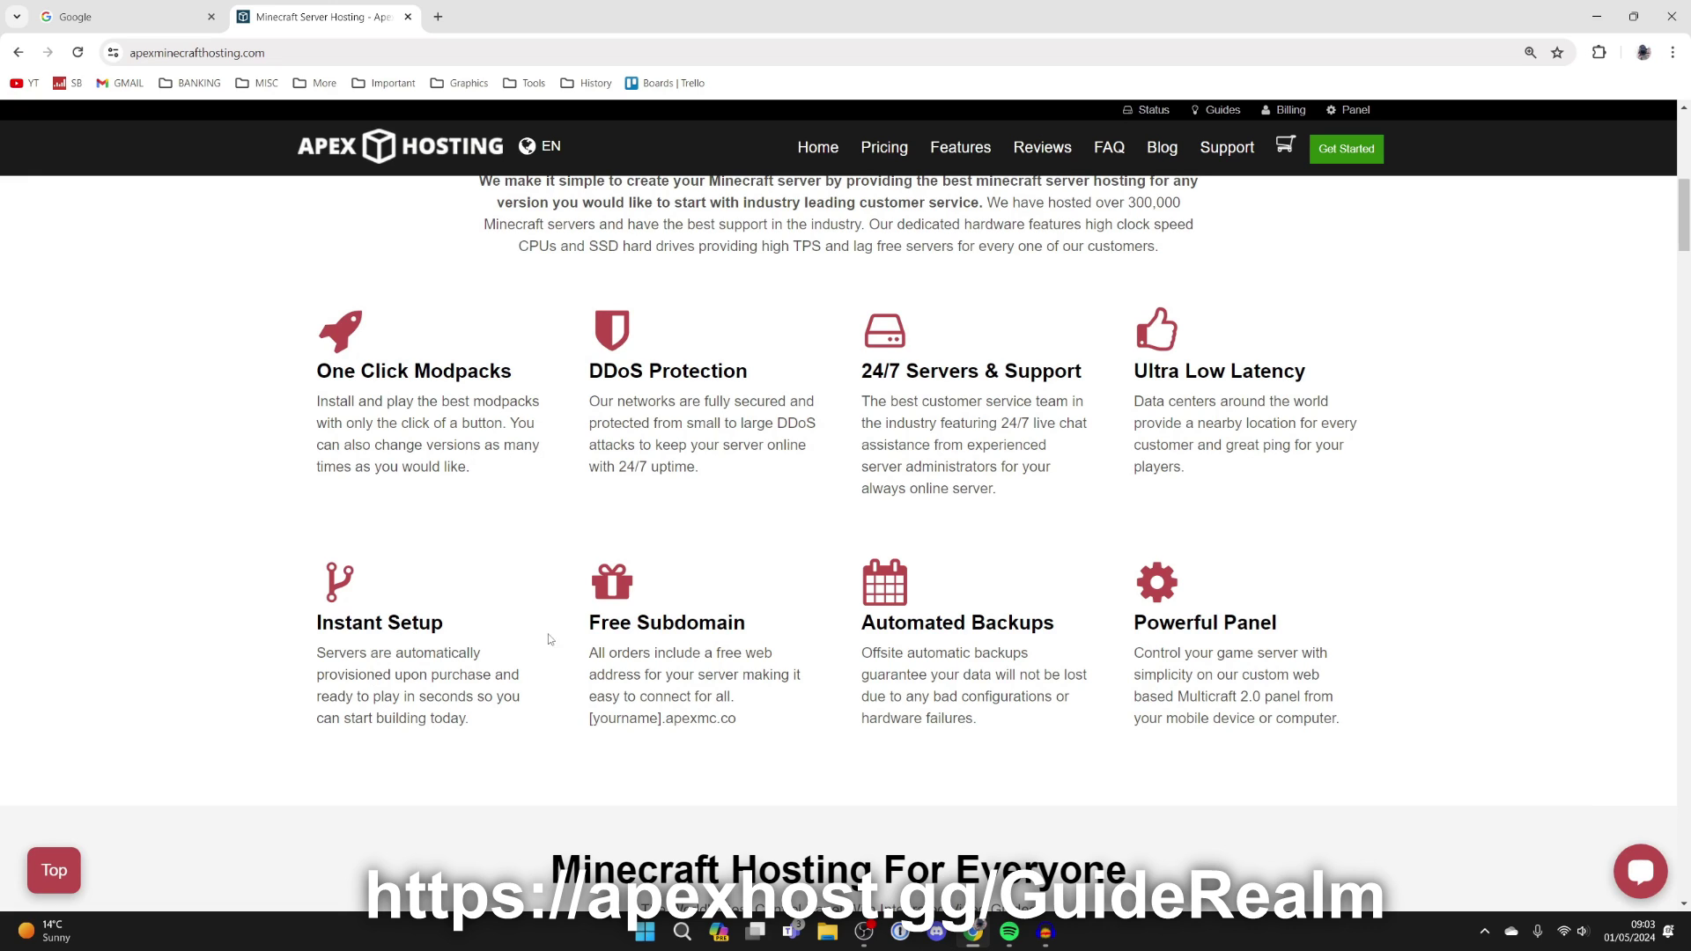
scroll(1055, 535, up, 8)
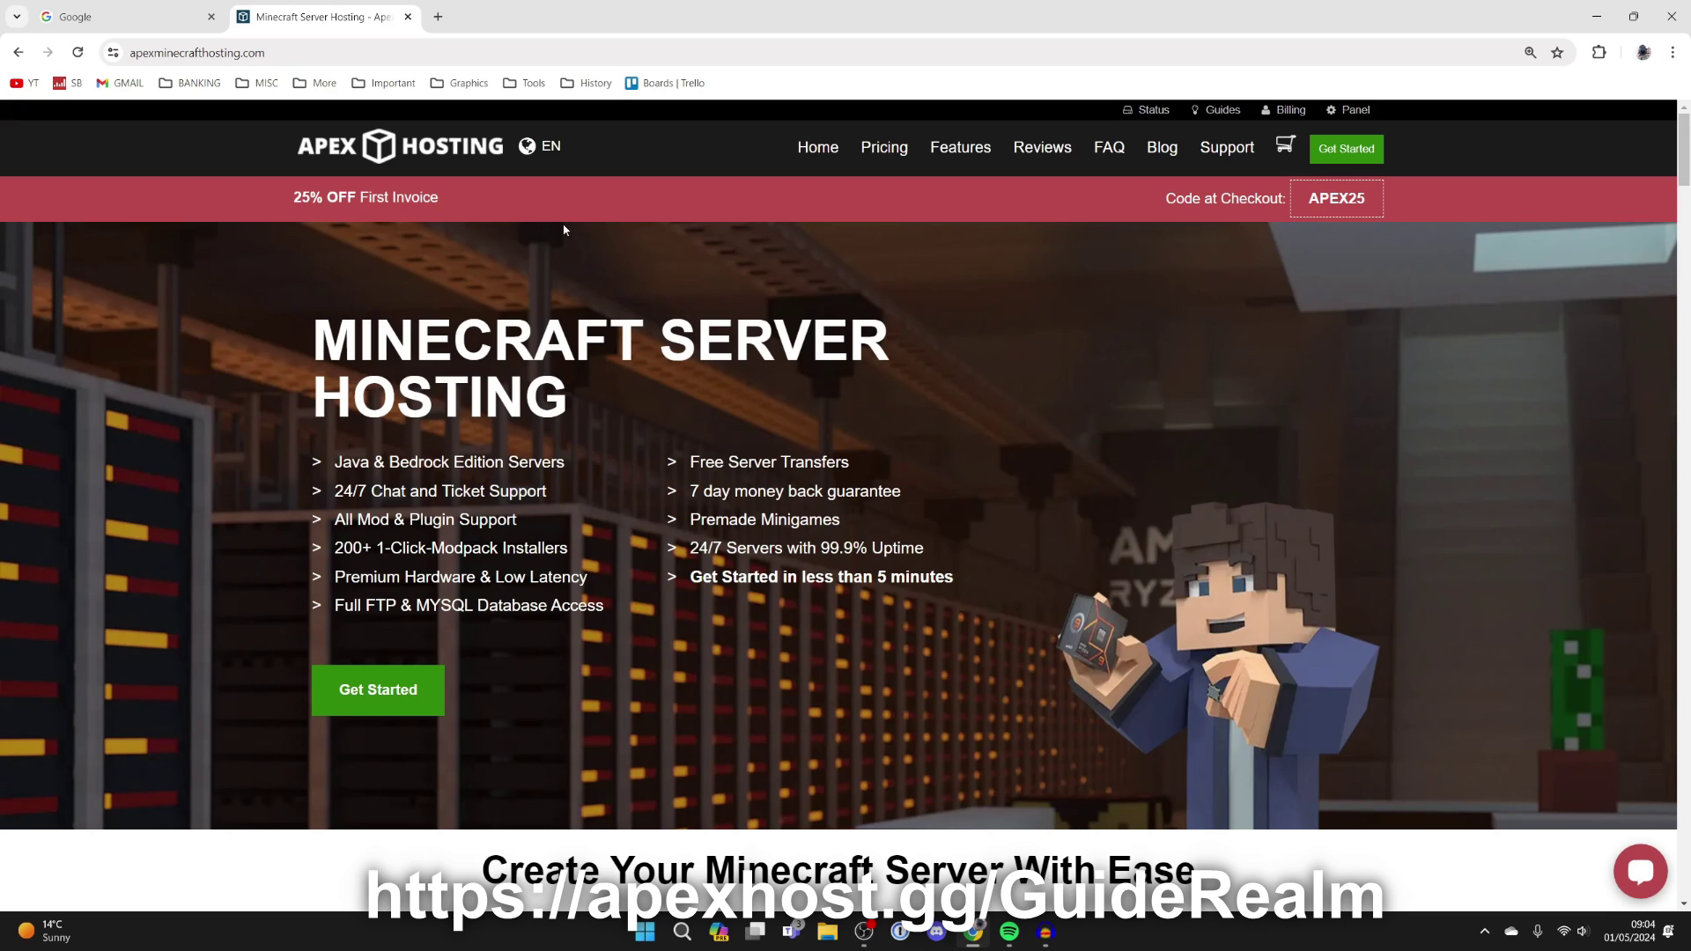
Search Google for curseforge and open the main CurseForge website from the results
click(121, 9)
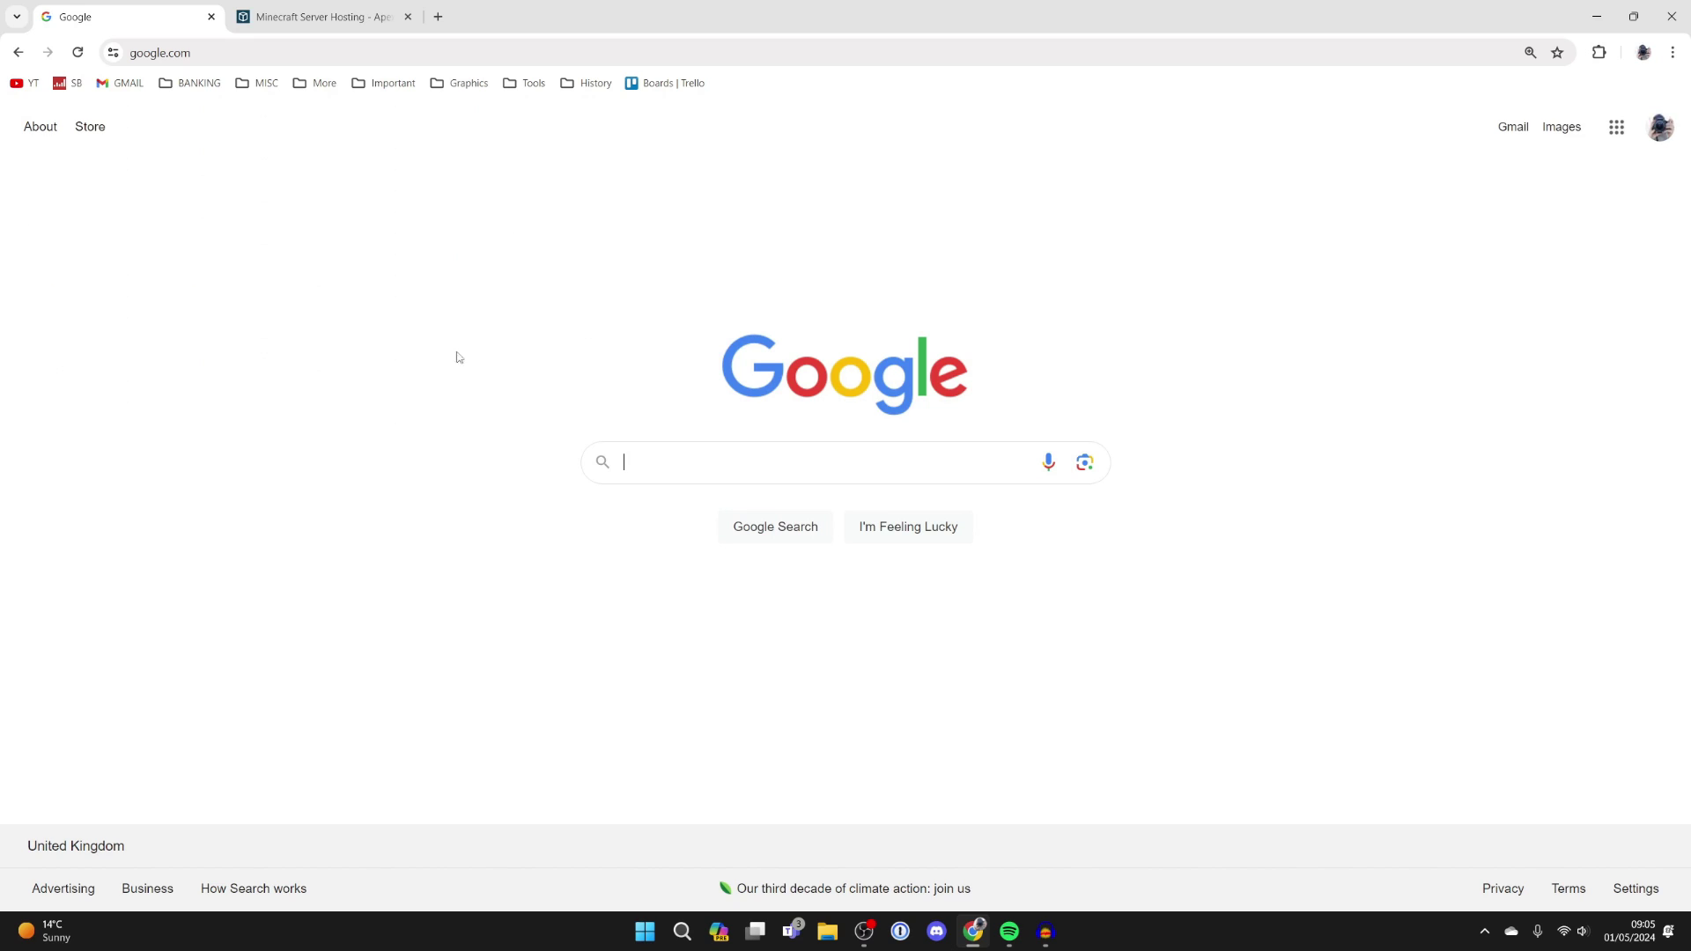
click(601, 451)
text(curseforge)
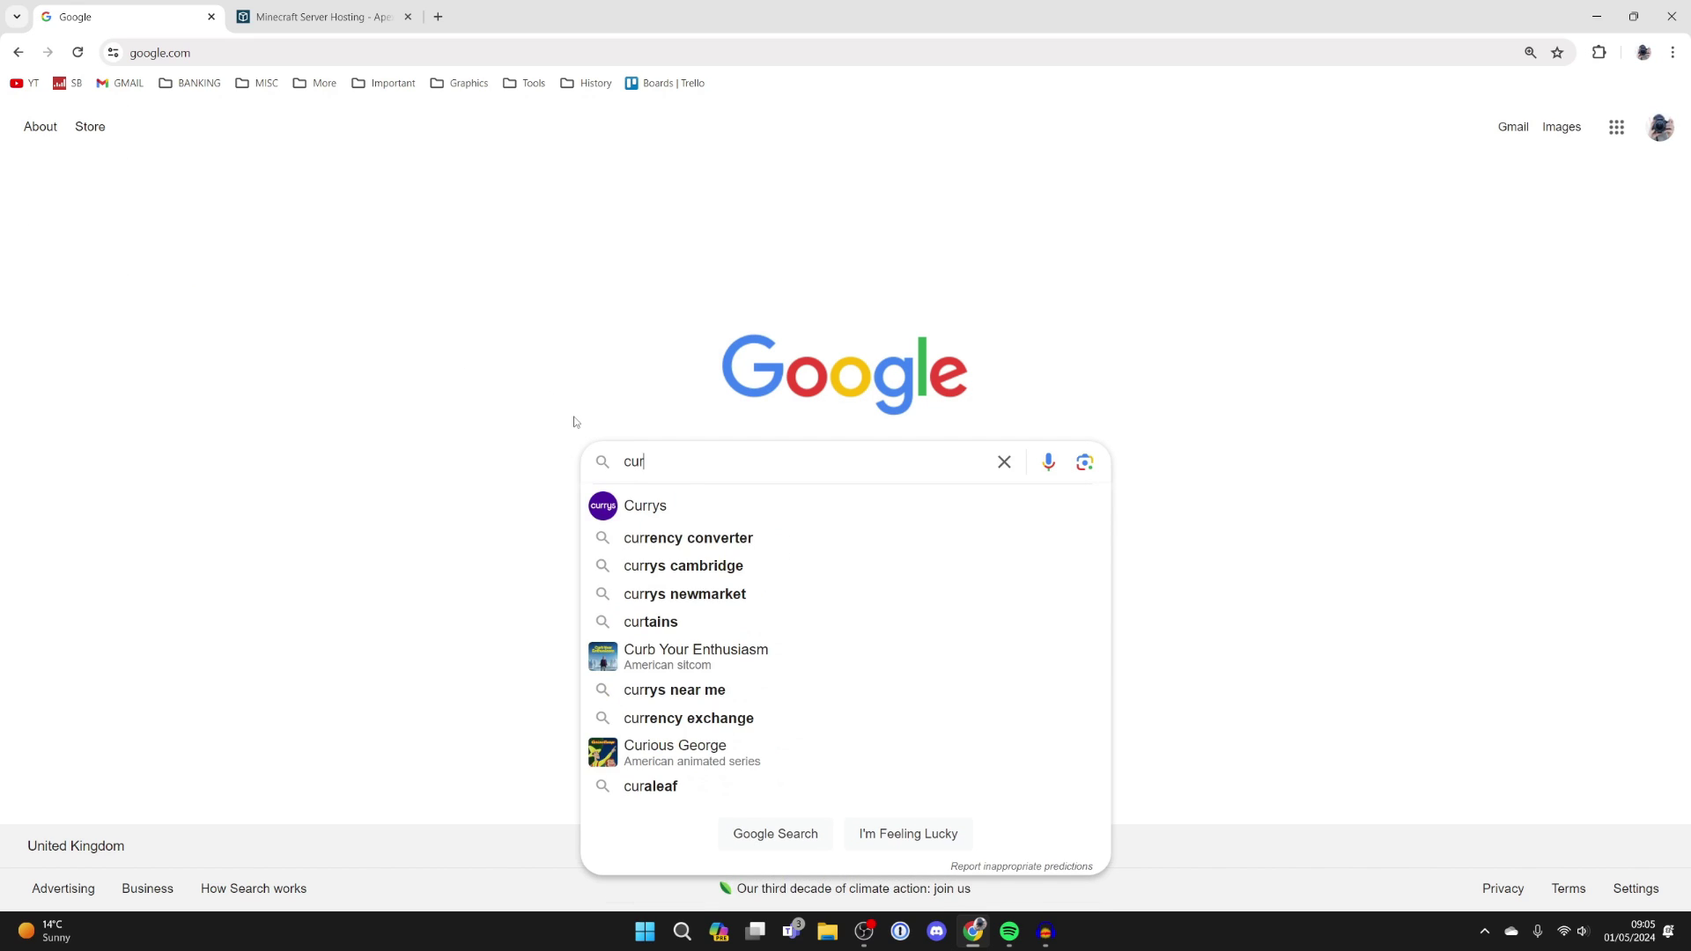
key(Return)
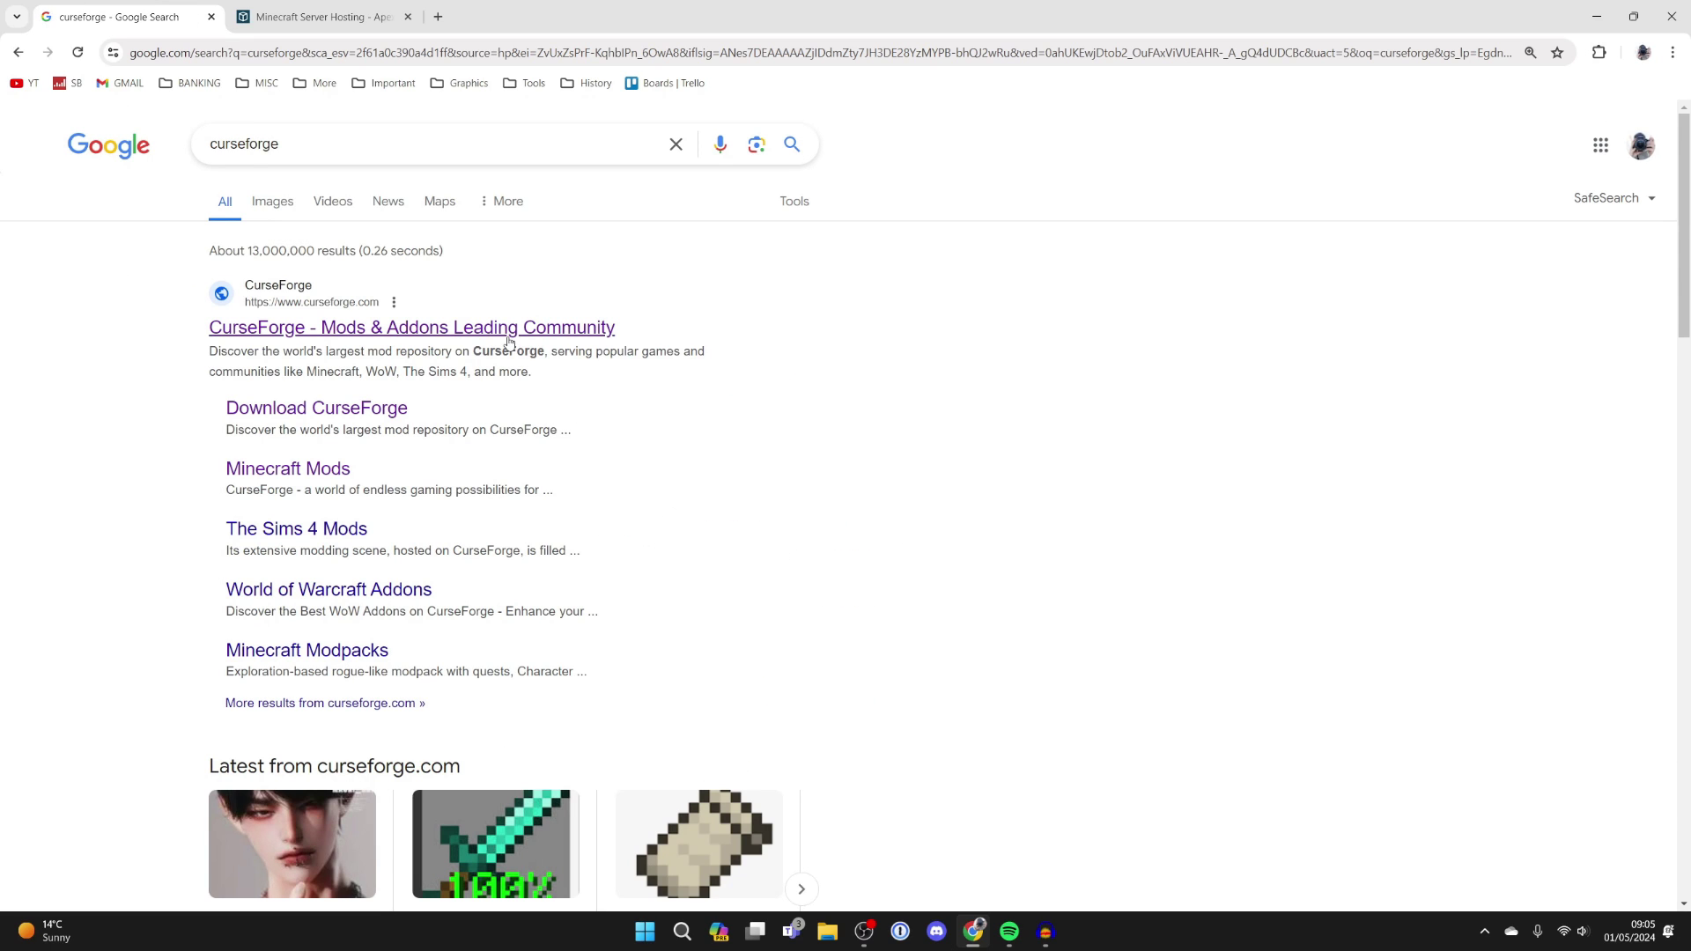
click(509, 333)
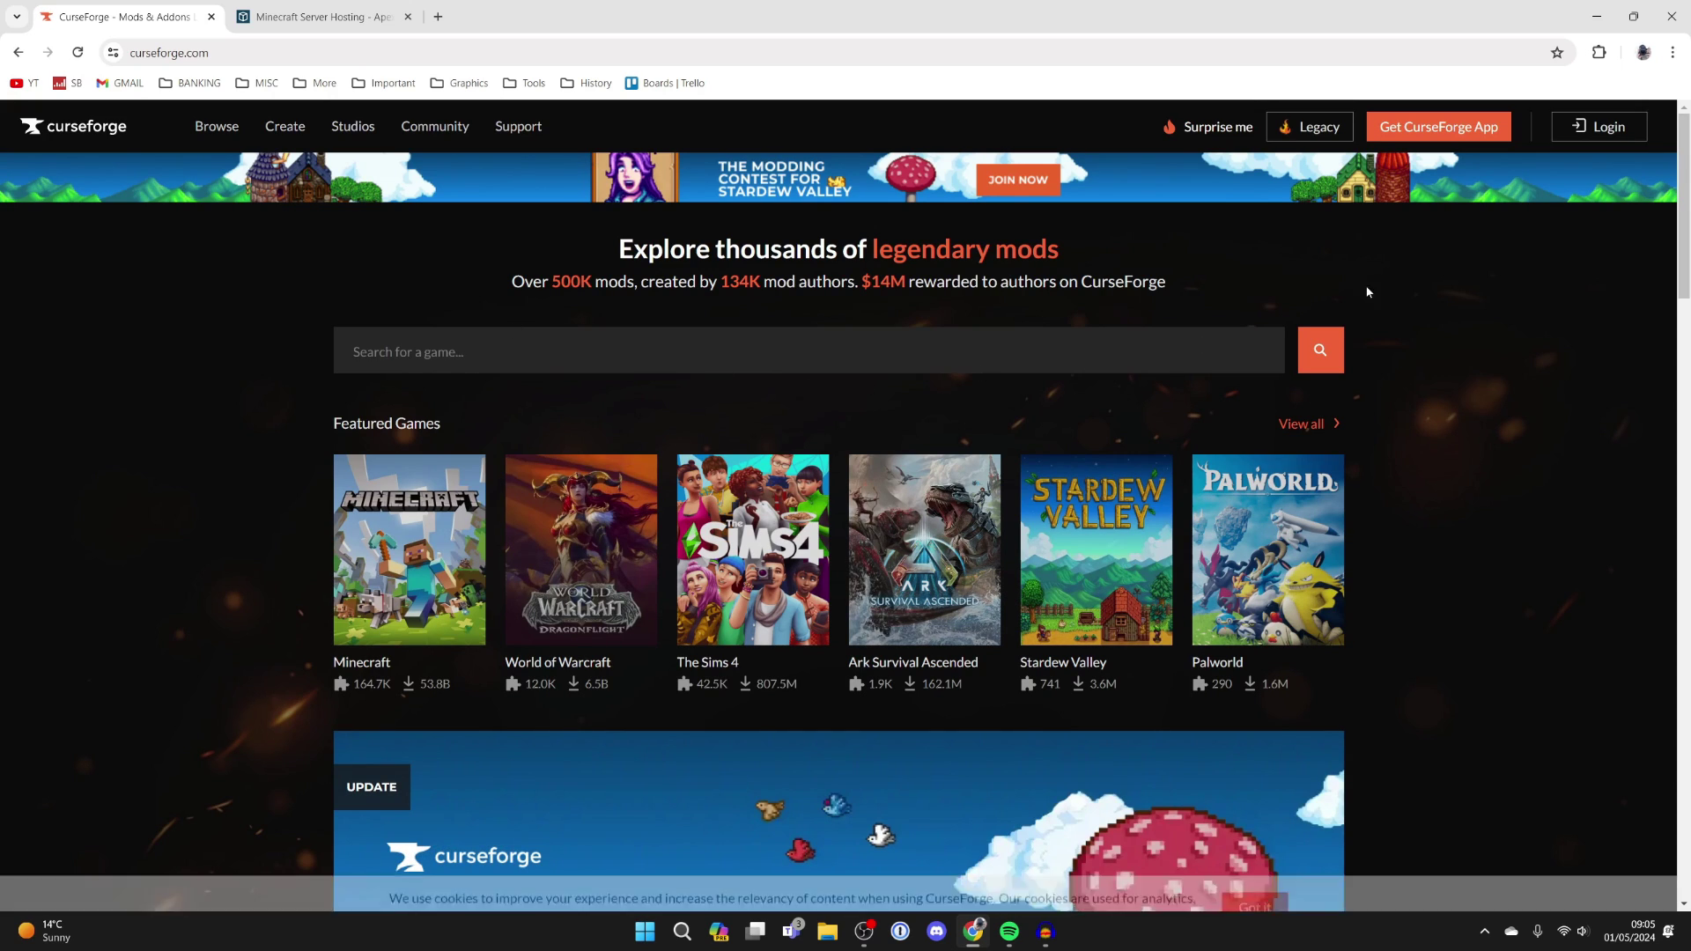
Download the standalone CurseForge app installer for Windows and minimise the browser
click(1453, 127)
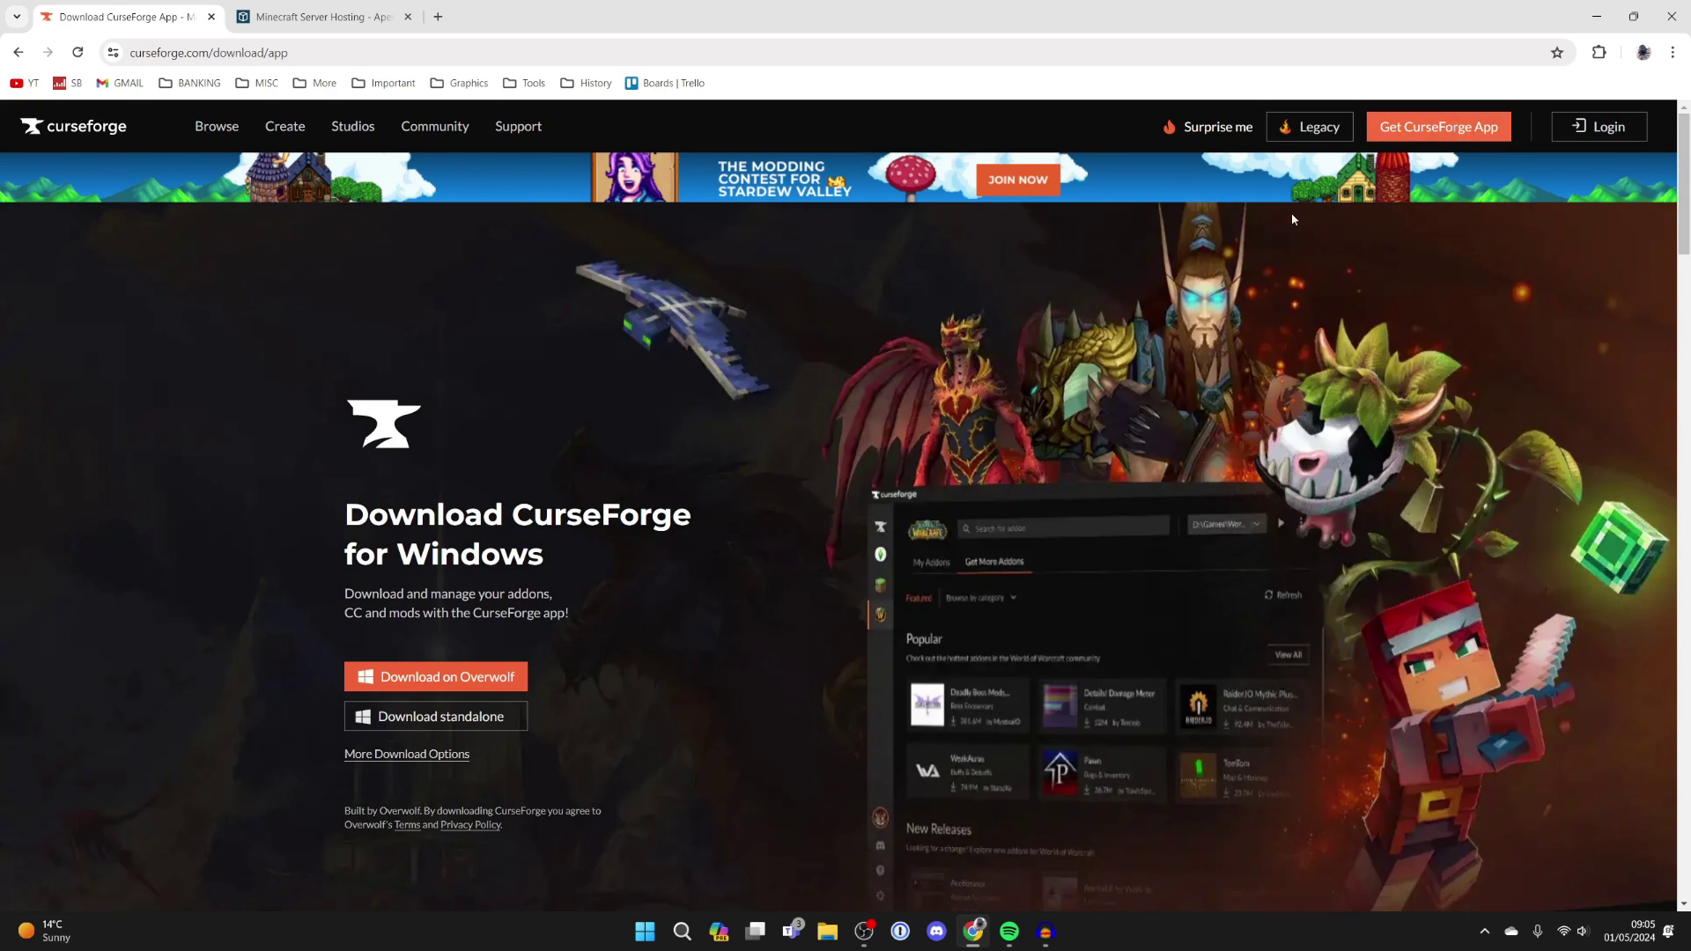
scroll(945, 345, down, 2)
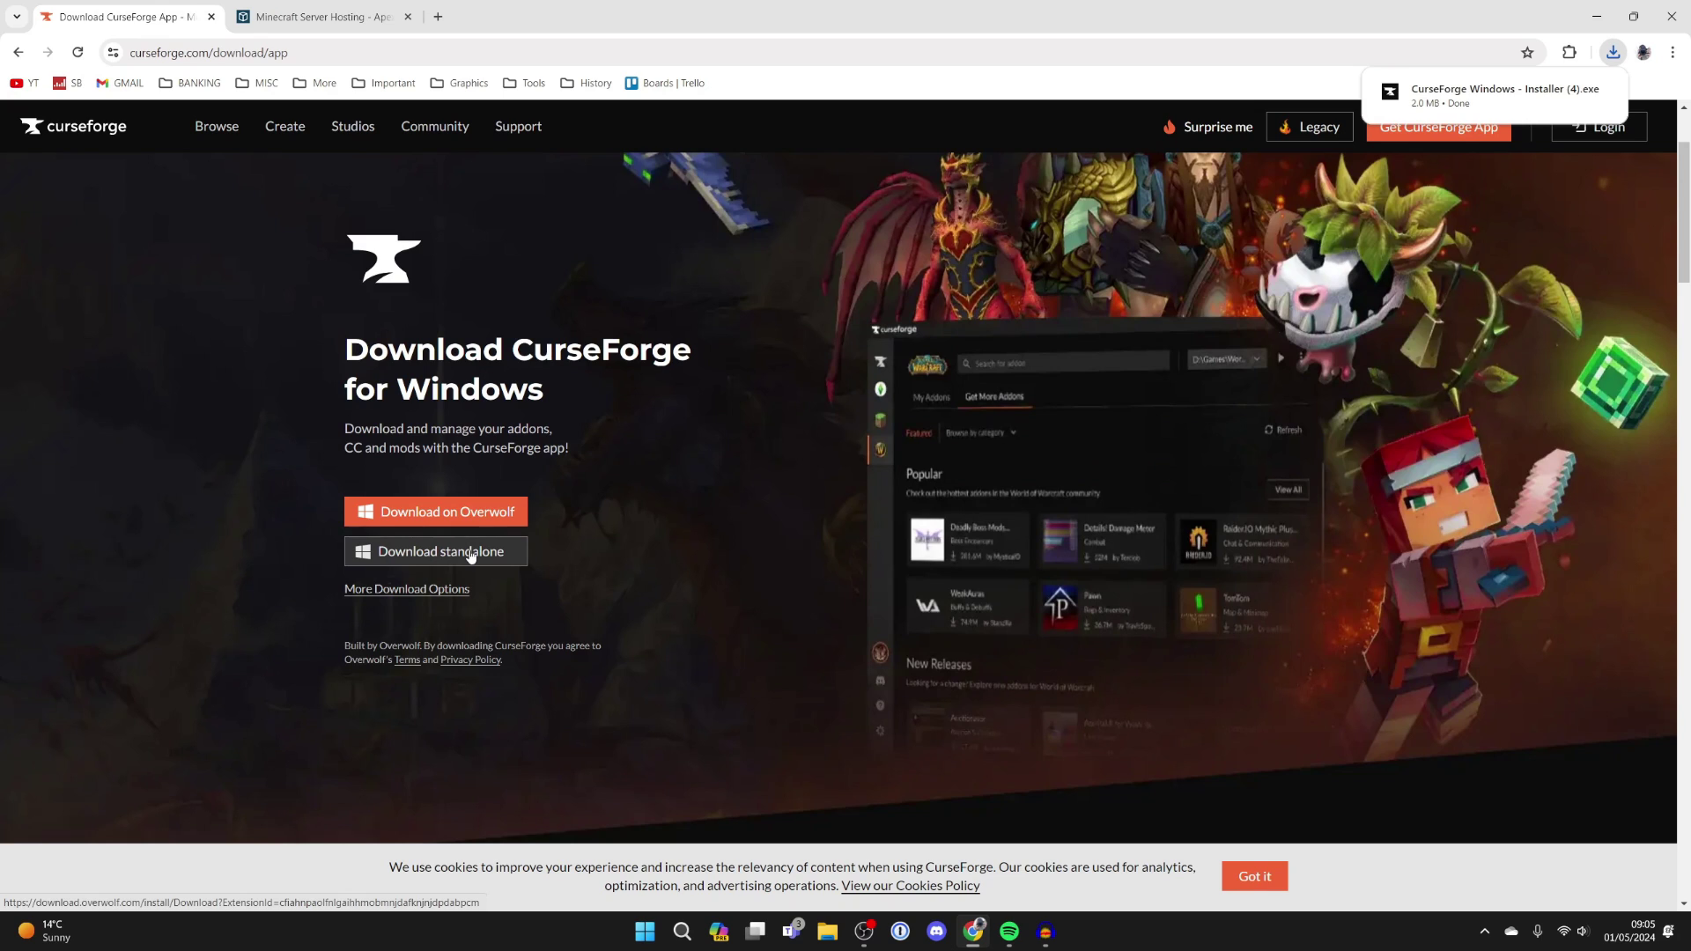
click(1612, 9)
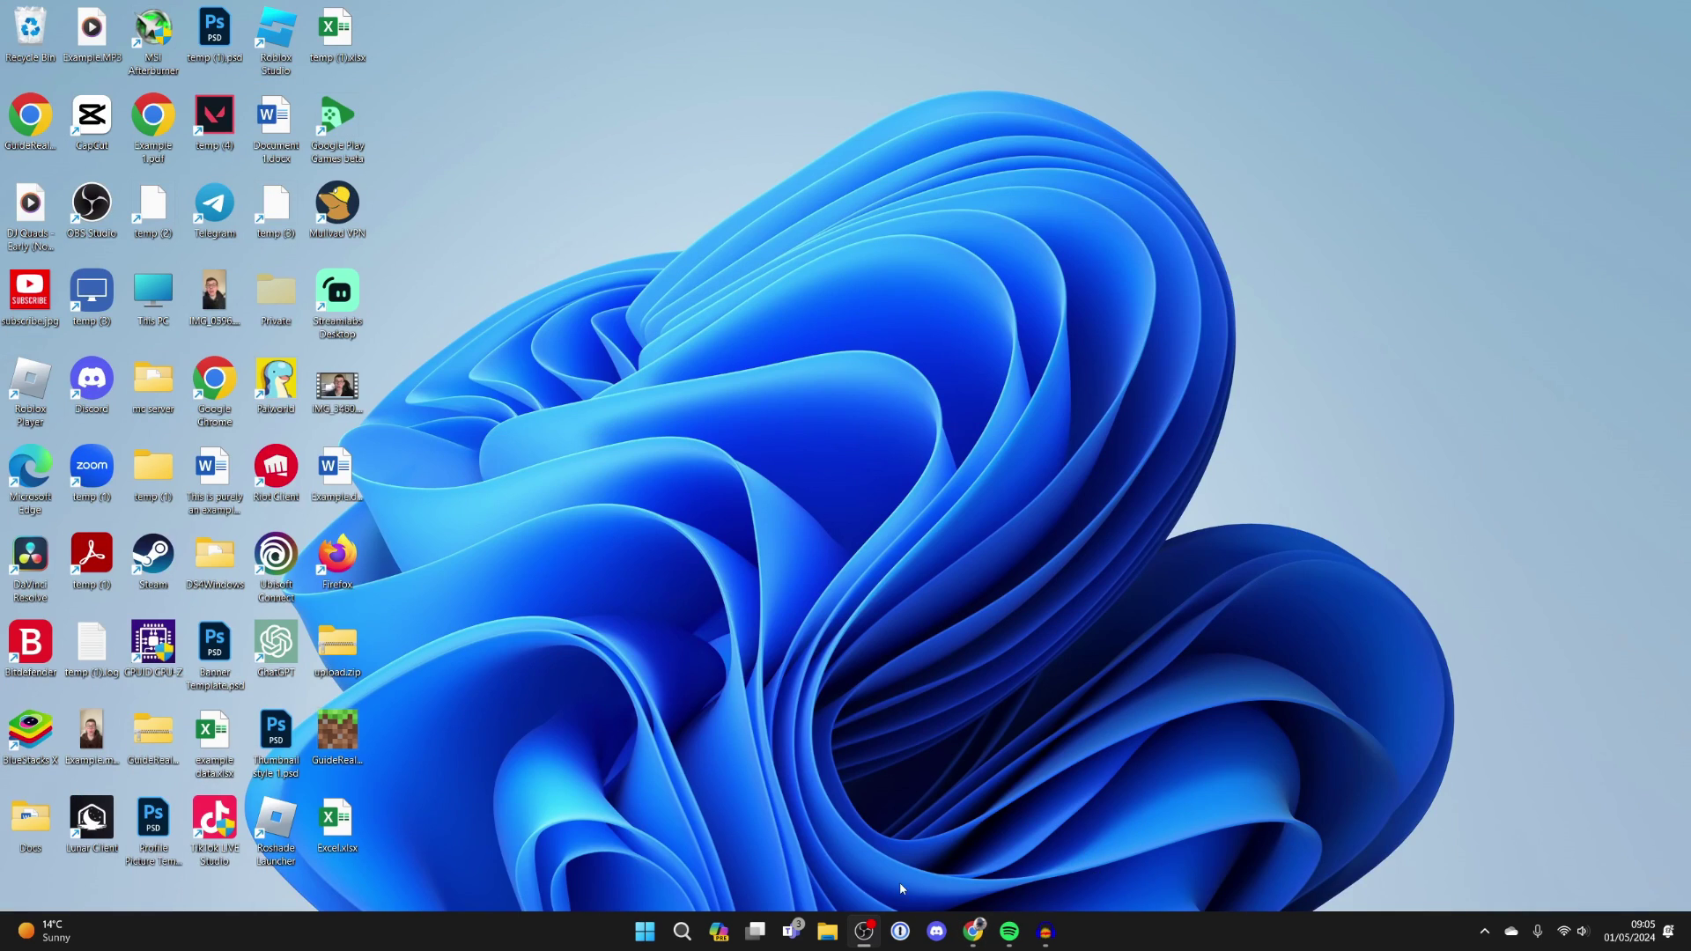
Run the downloaded CurseForge Windows - Installer (4).exe from the Downloads folder in File Explorer
click(830, 936)
click(720, 368)
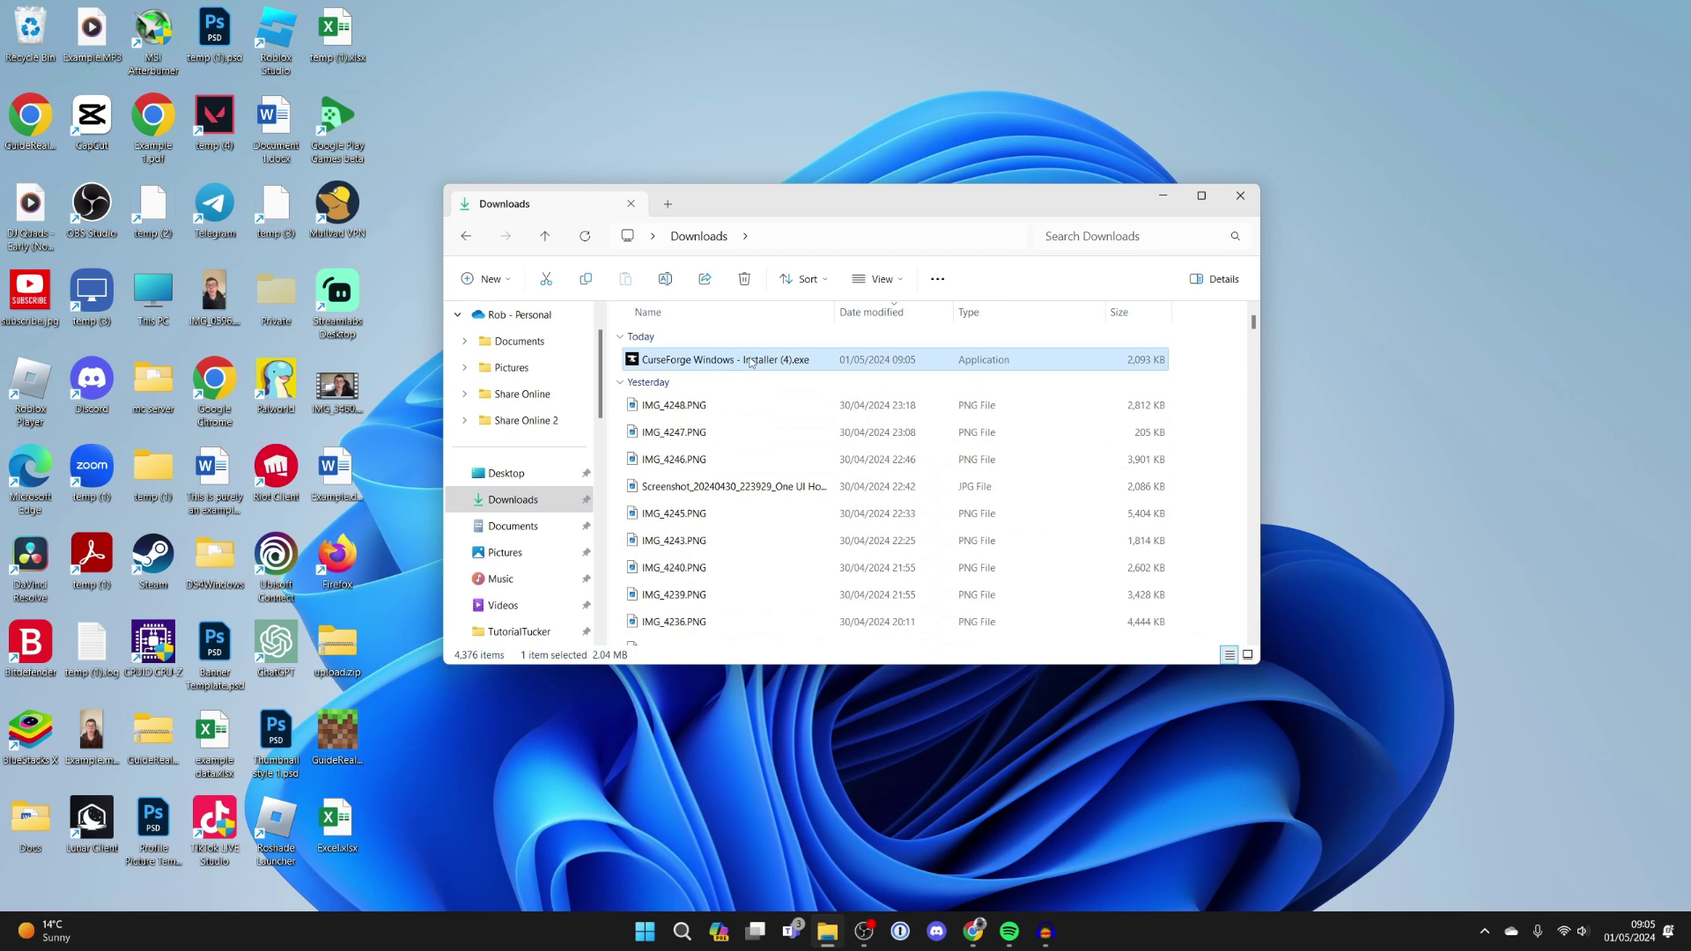
double_click(750, 362)
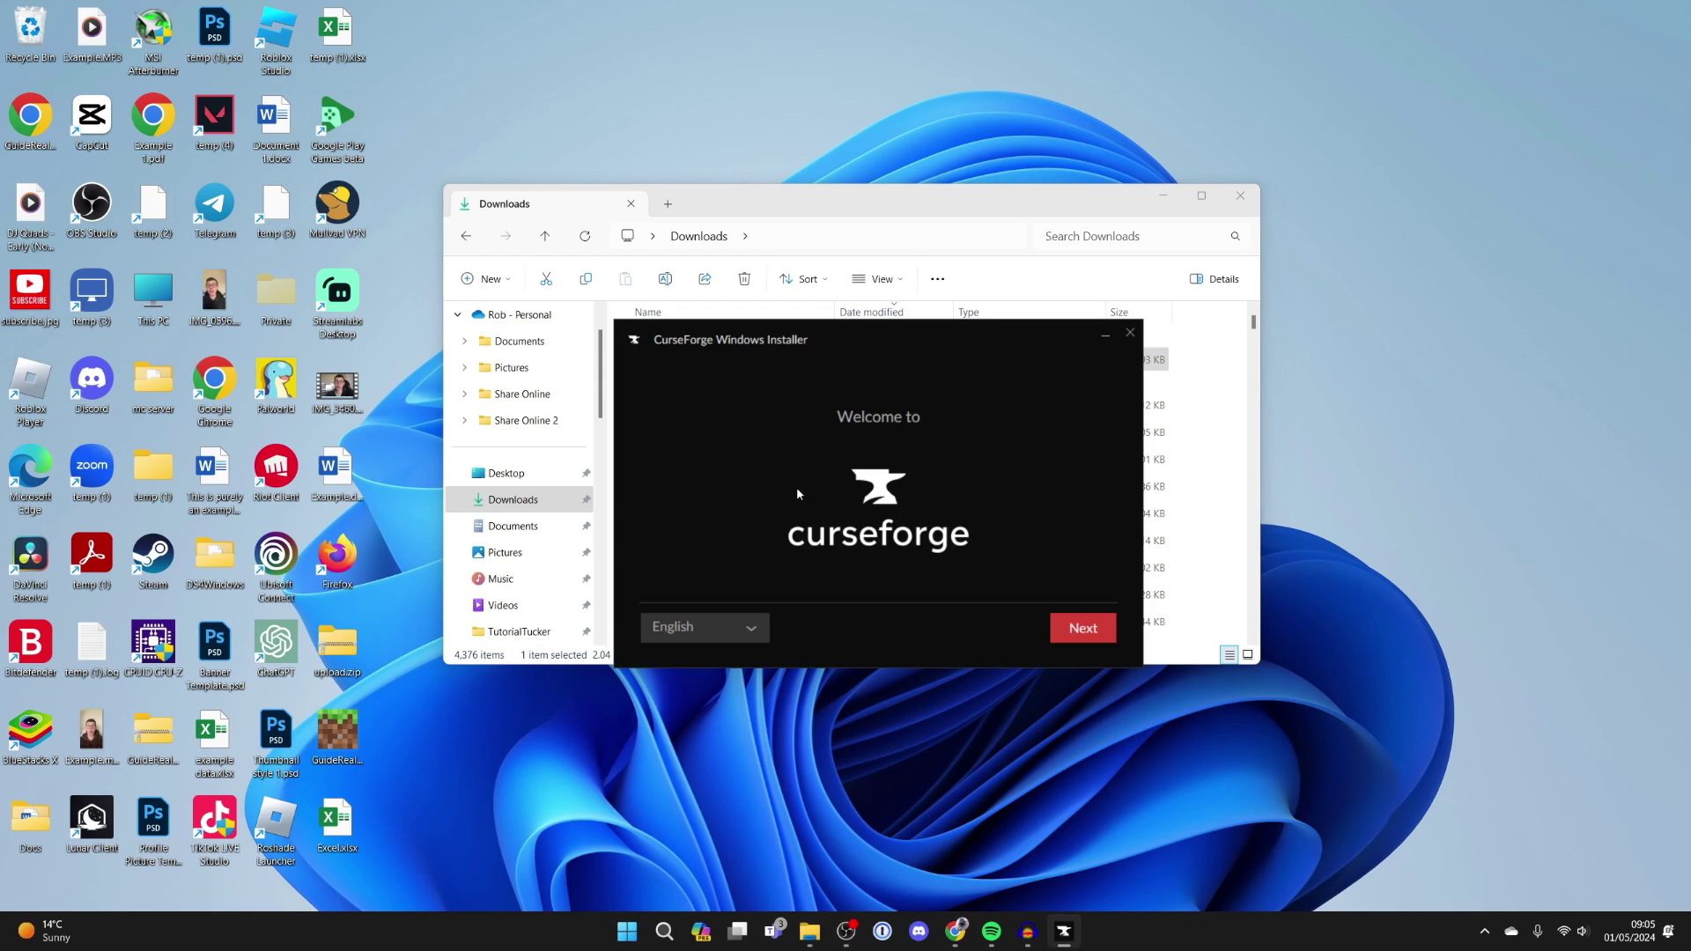
Install CurseForge in English to the default folder, accepting the terms of use and privacy conditions
click(1092, 625)
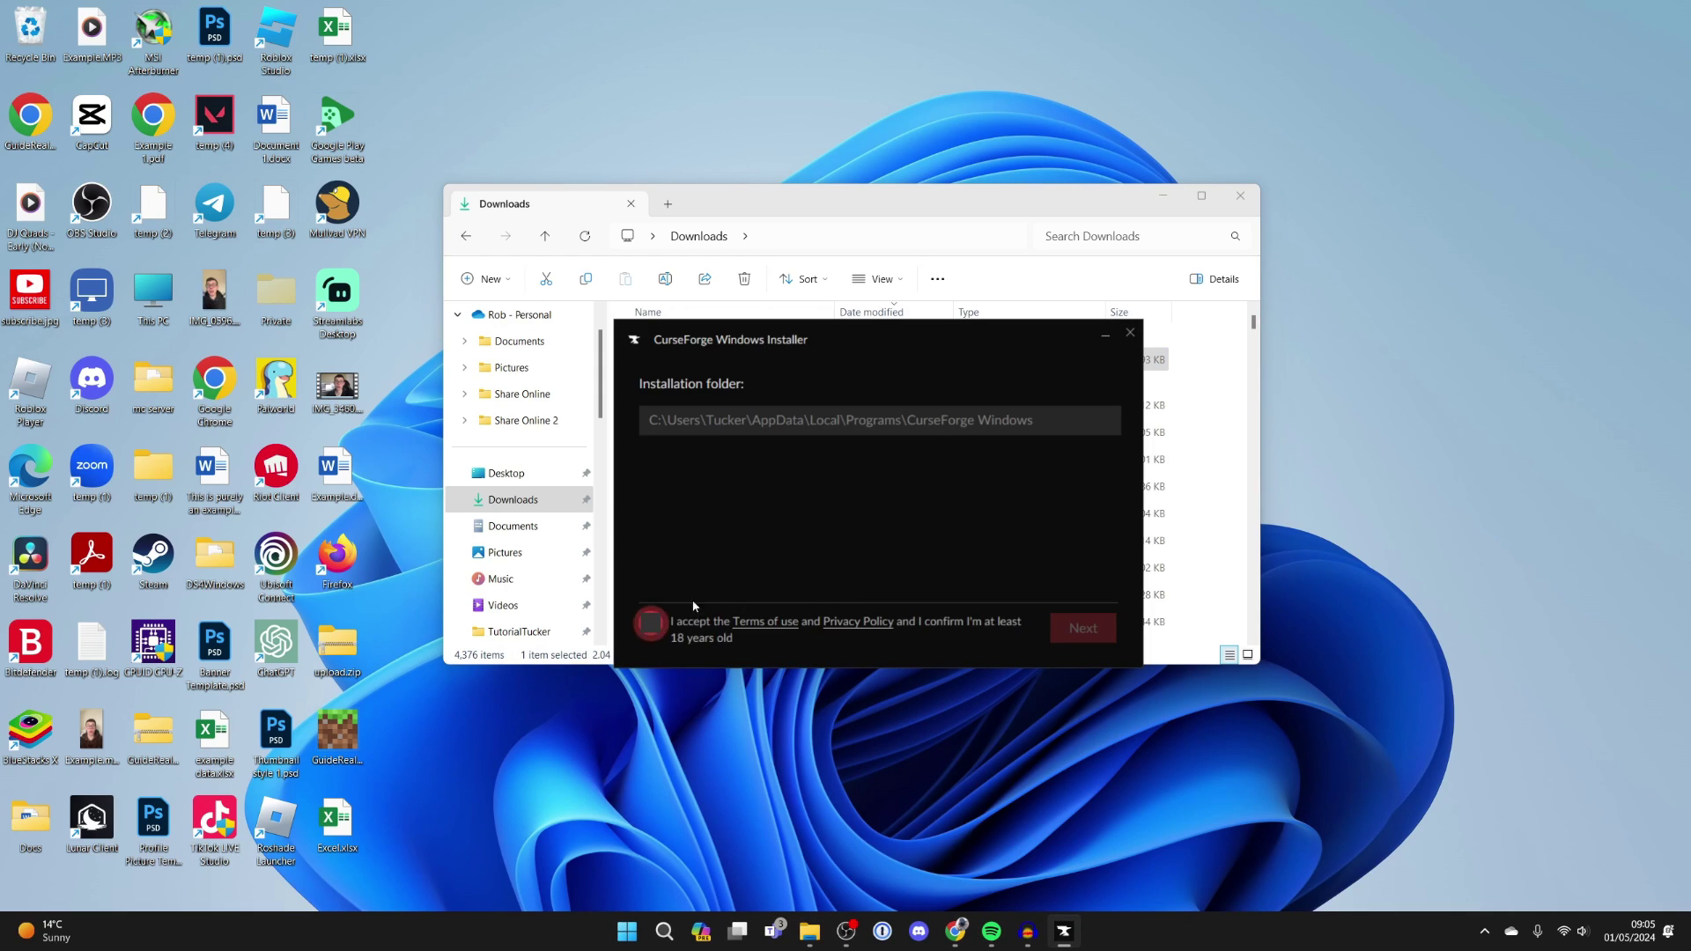
click(652, 624)
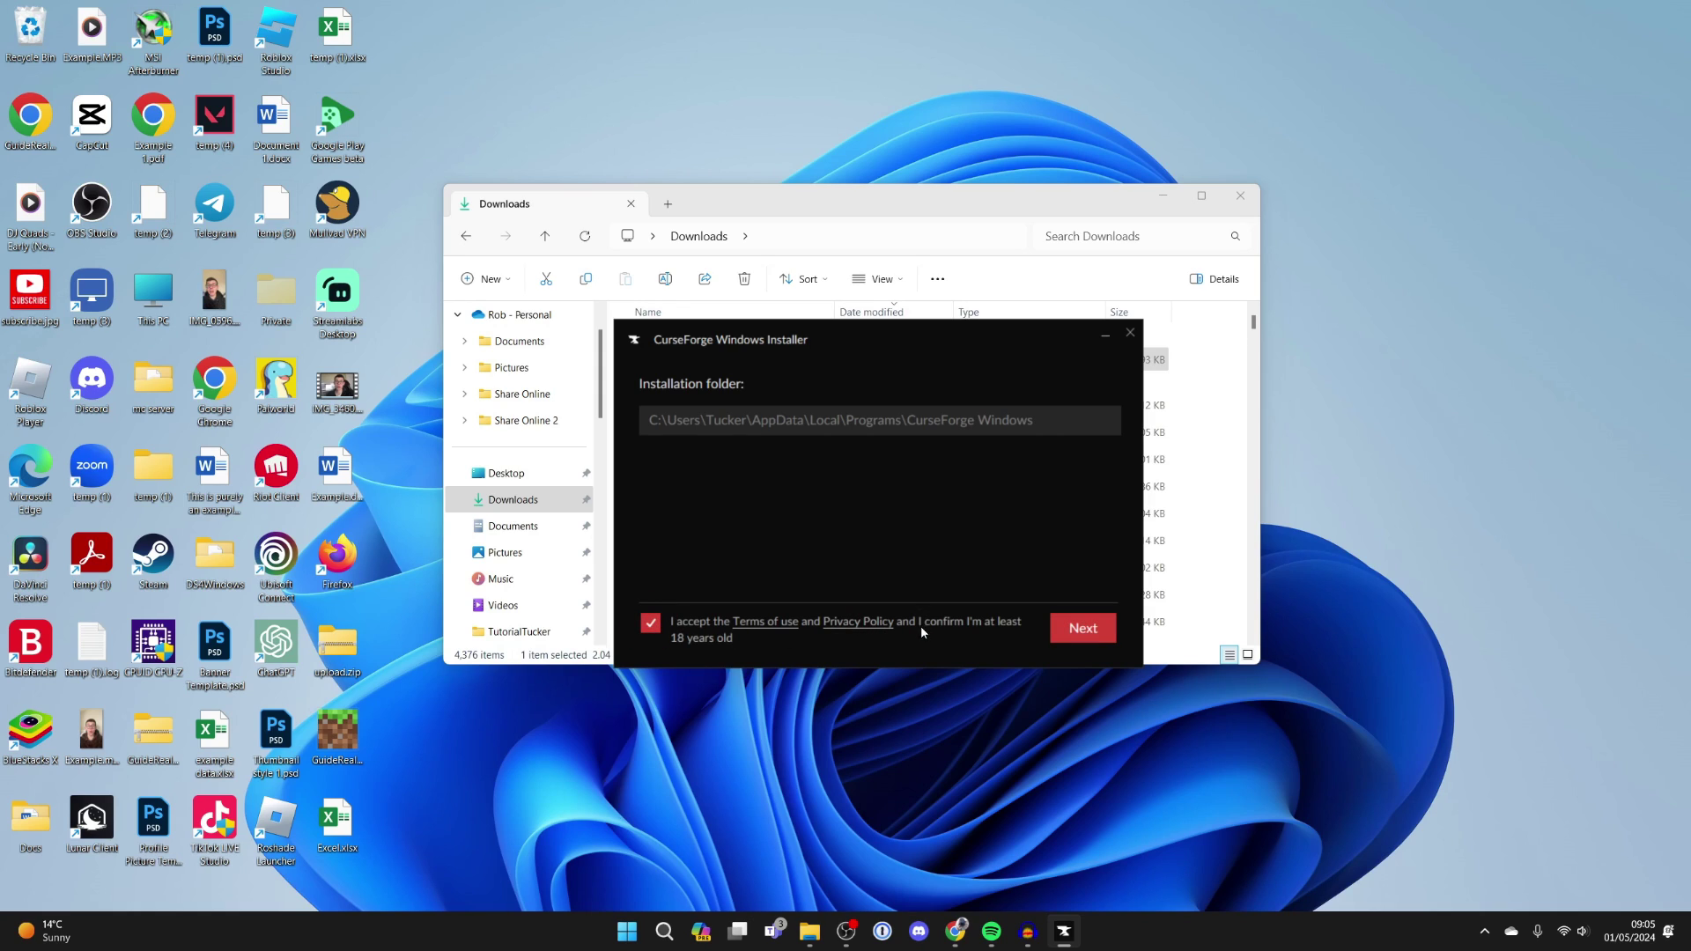
click(1082, 628)
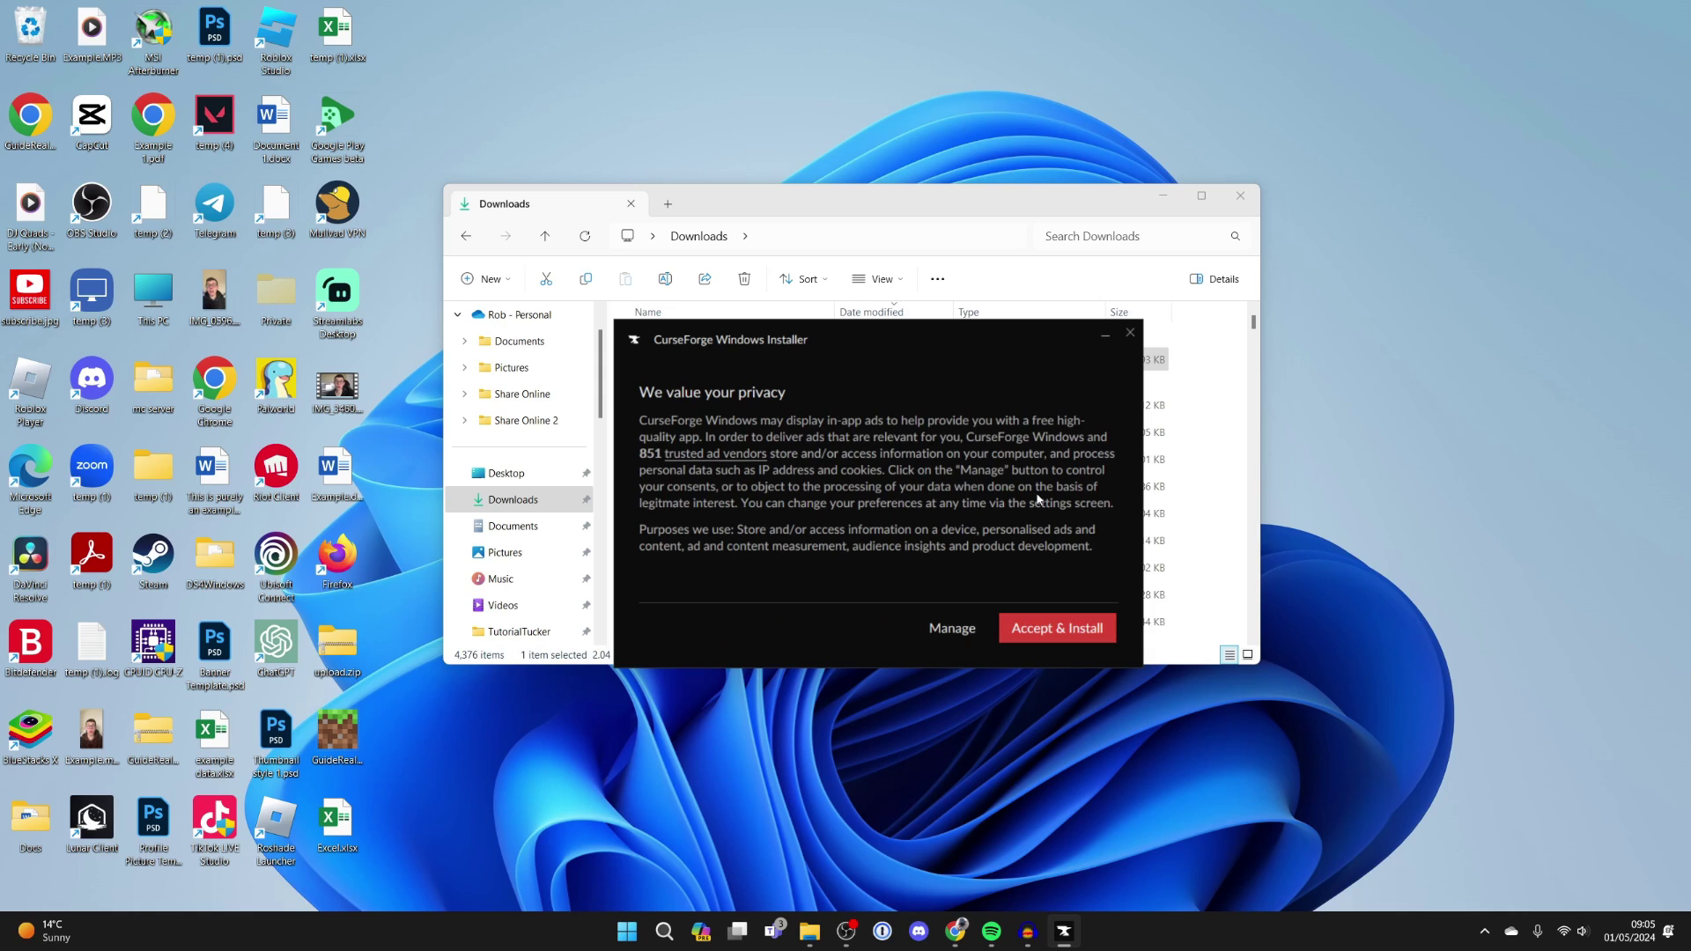
click(1043, 637)
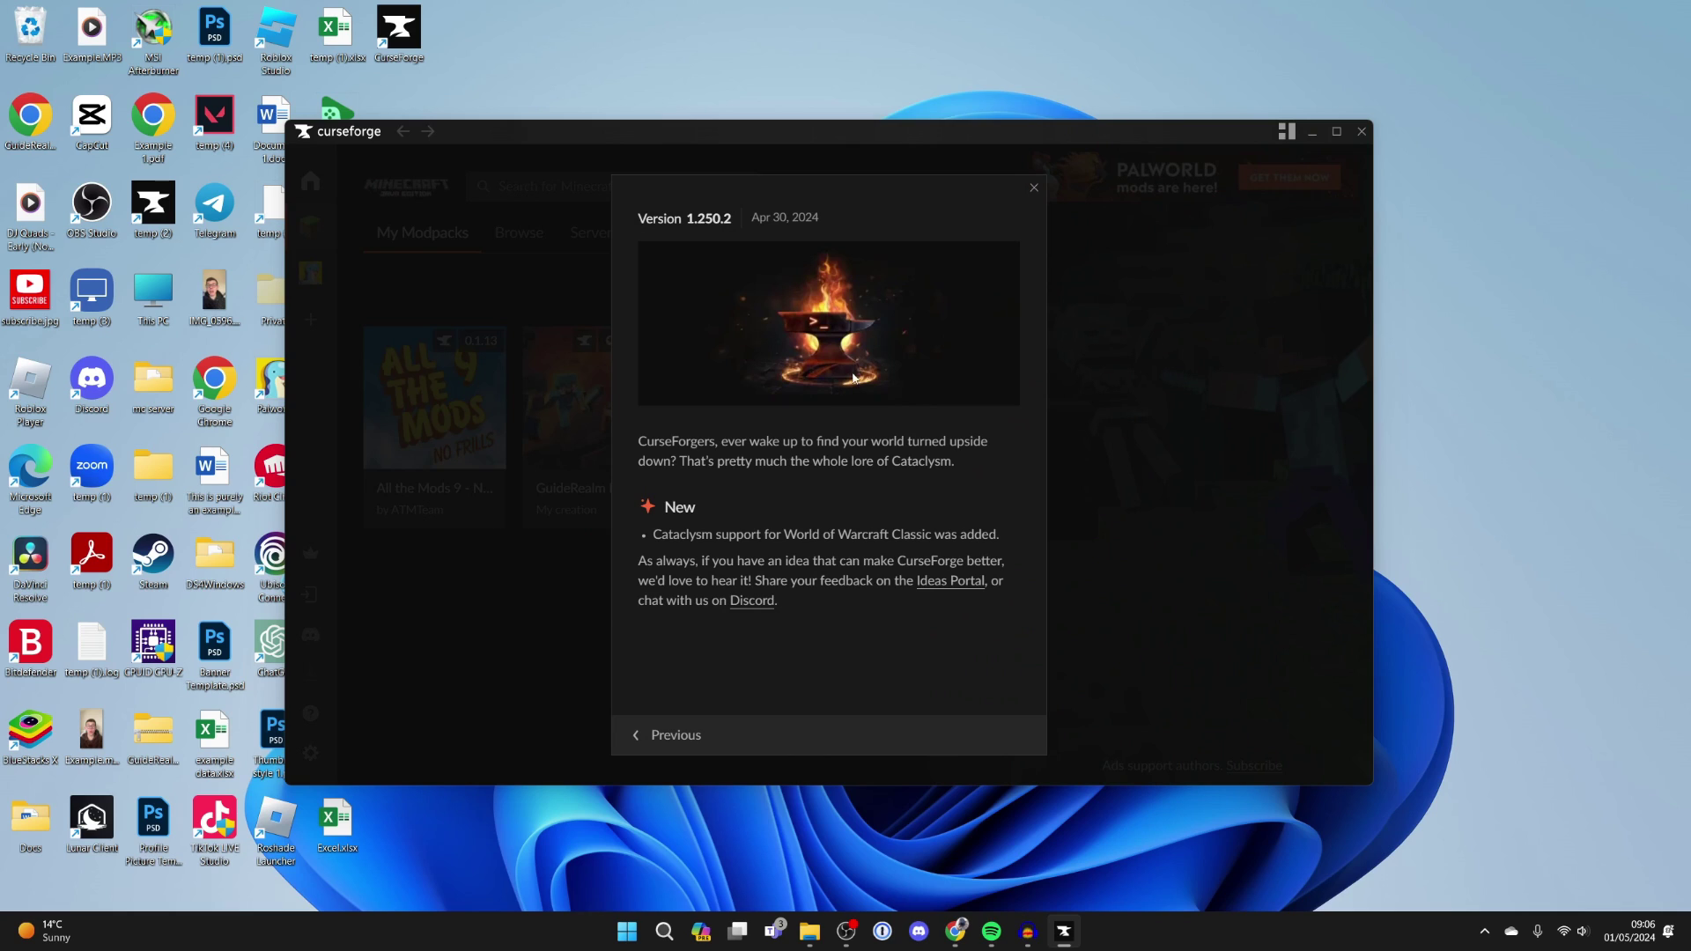
Dismiss the version 1.250.2 release notes and check the options for adding a game to CurseForge
click(1035, 188)
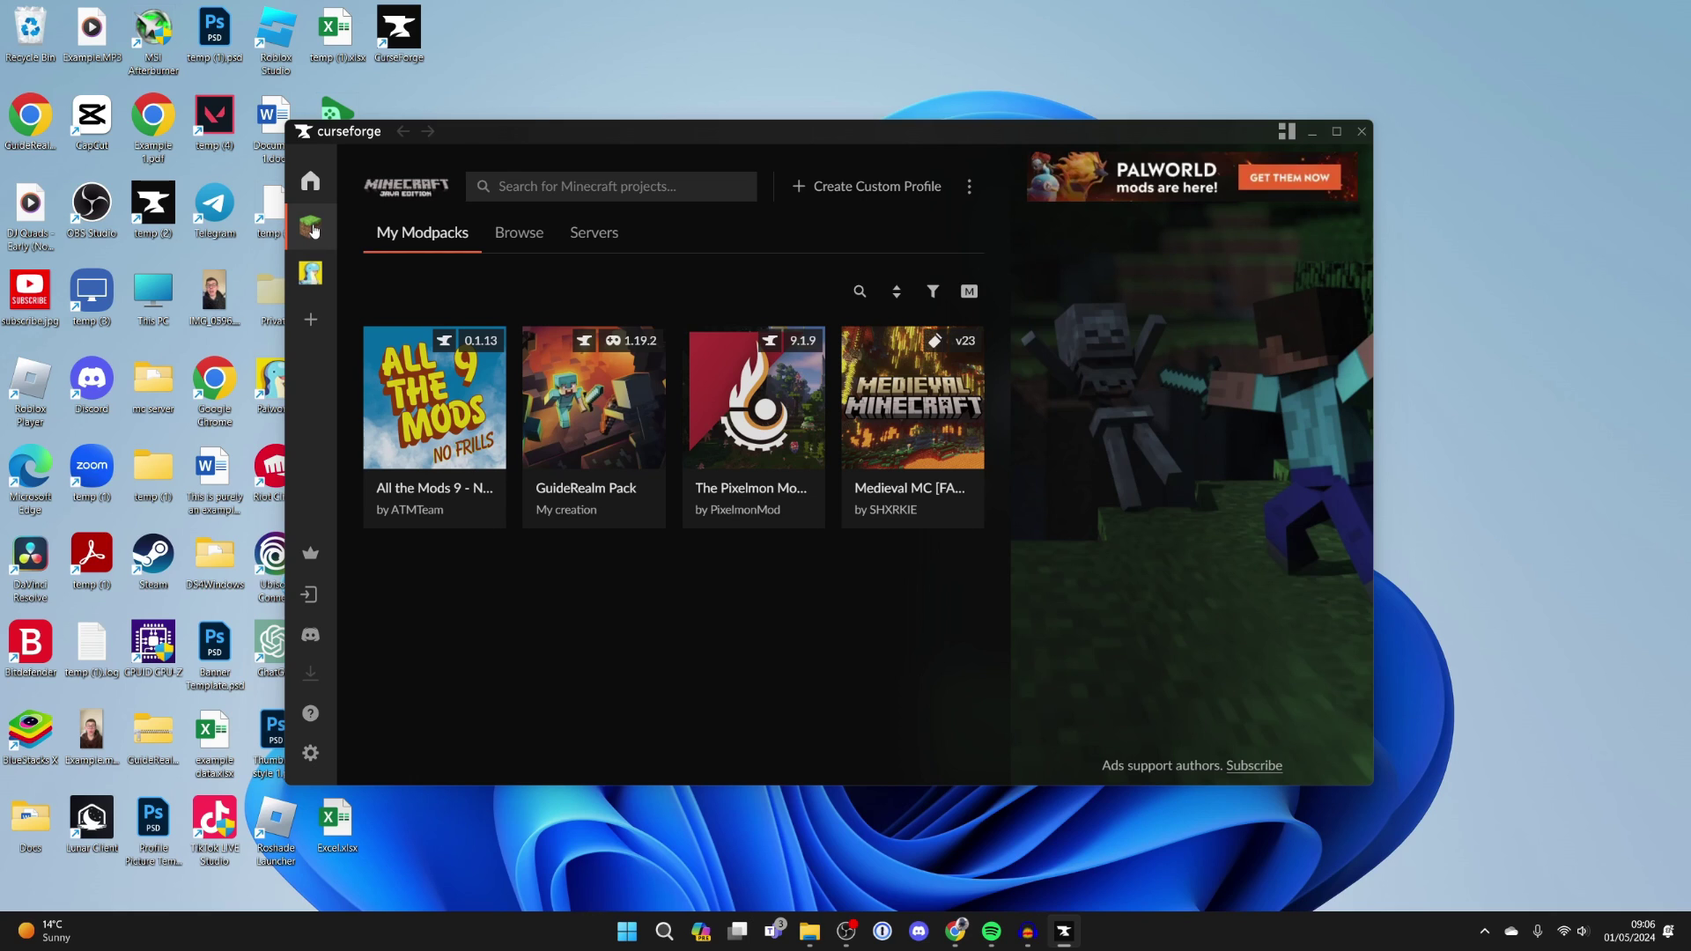
click(310, 320)
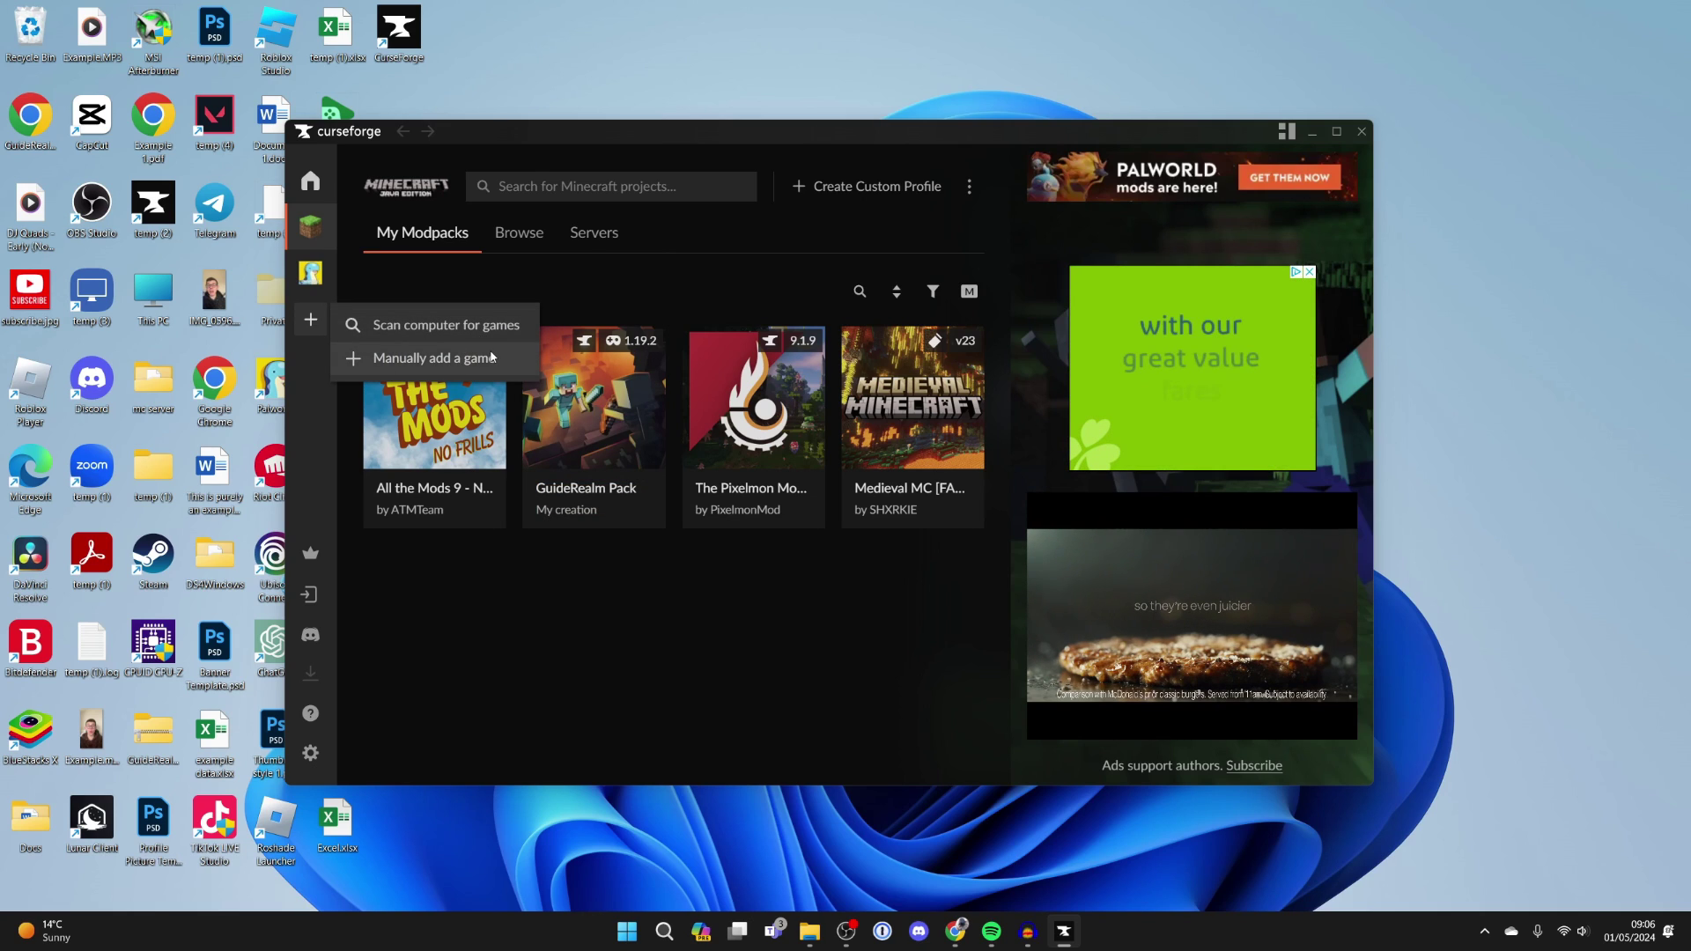
click(563, 545)
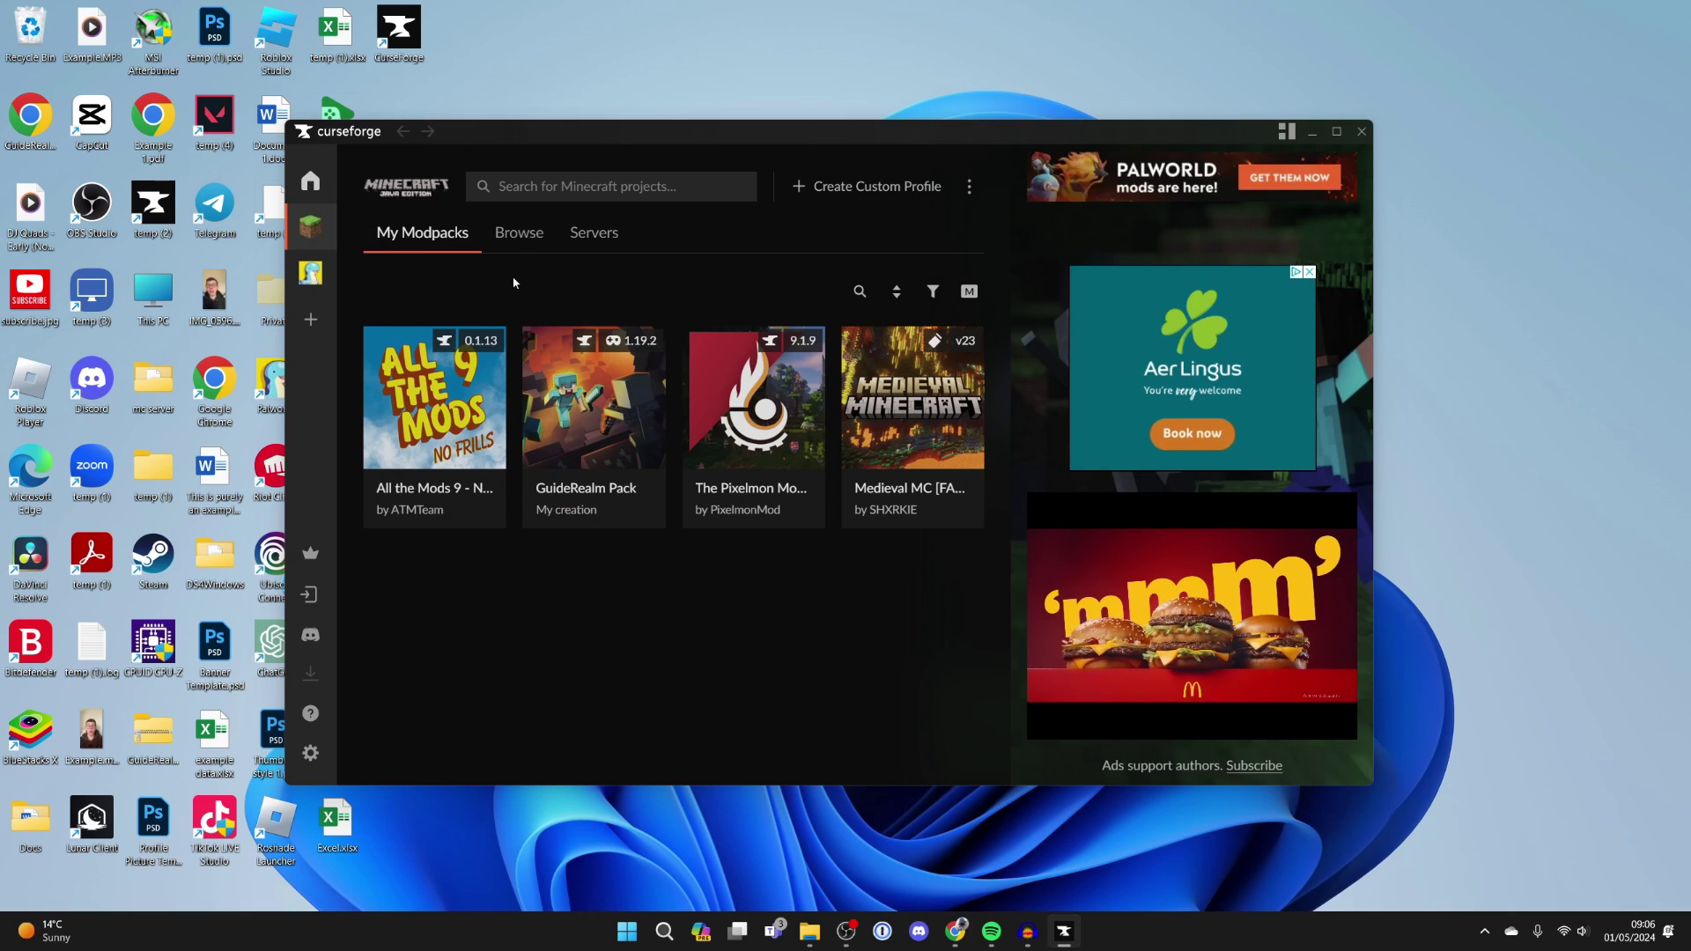
Browse the Minecraft modpack catalogue and search it for deceasedcraft
click(520, 234)
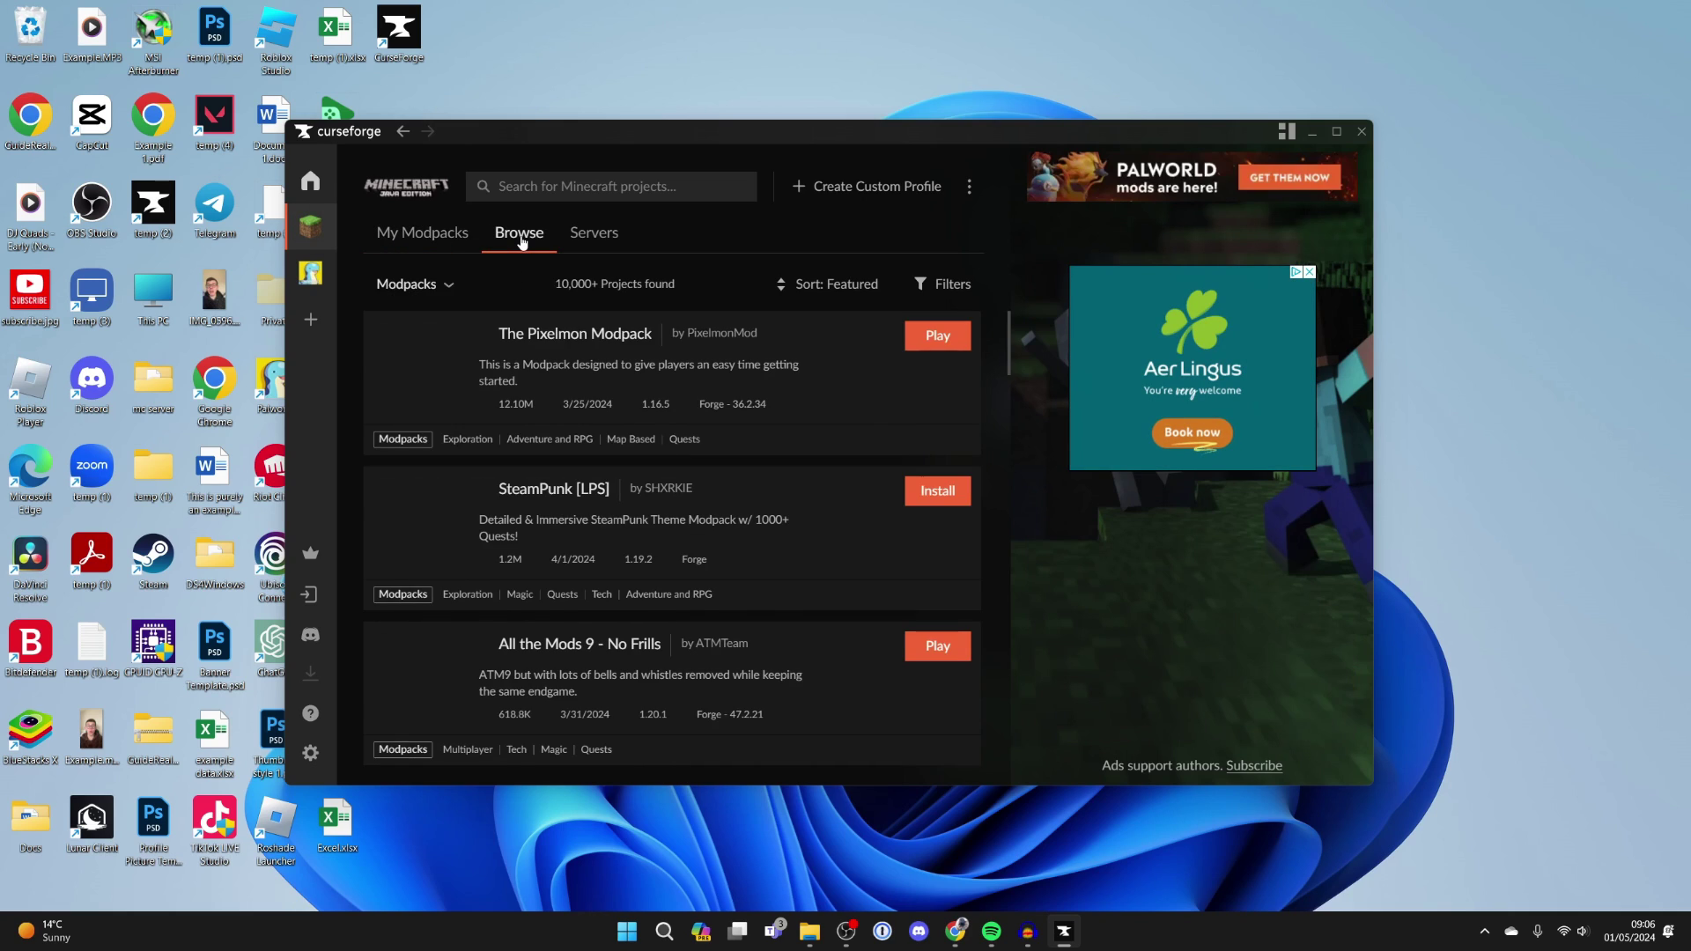
scroll(602, 459, down, 4)
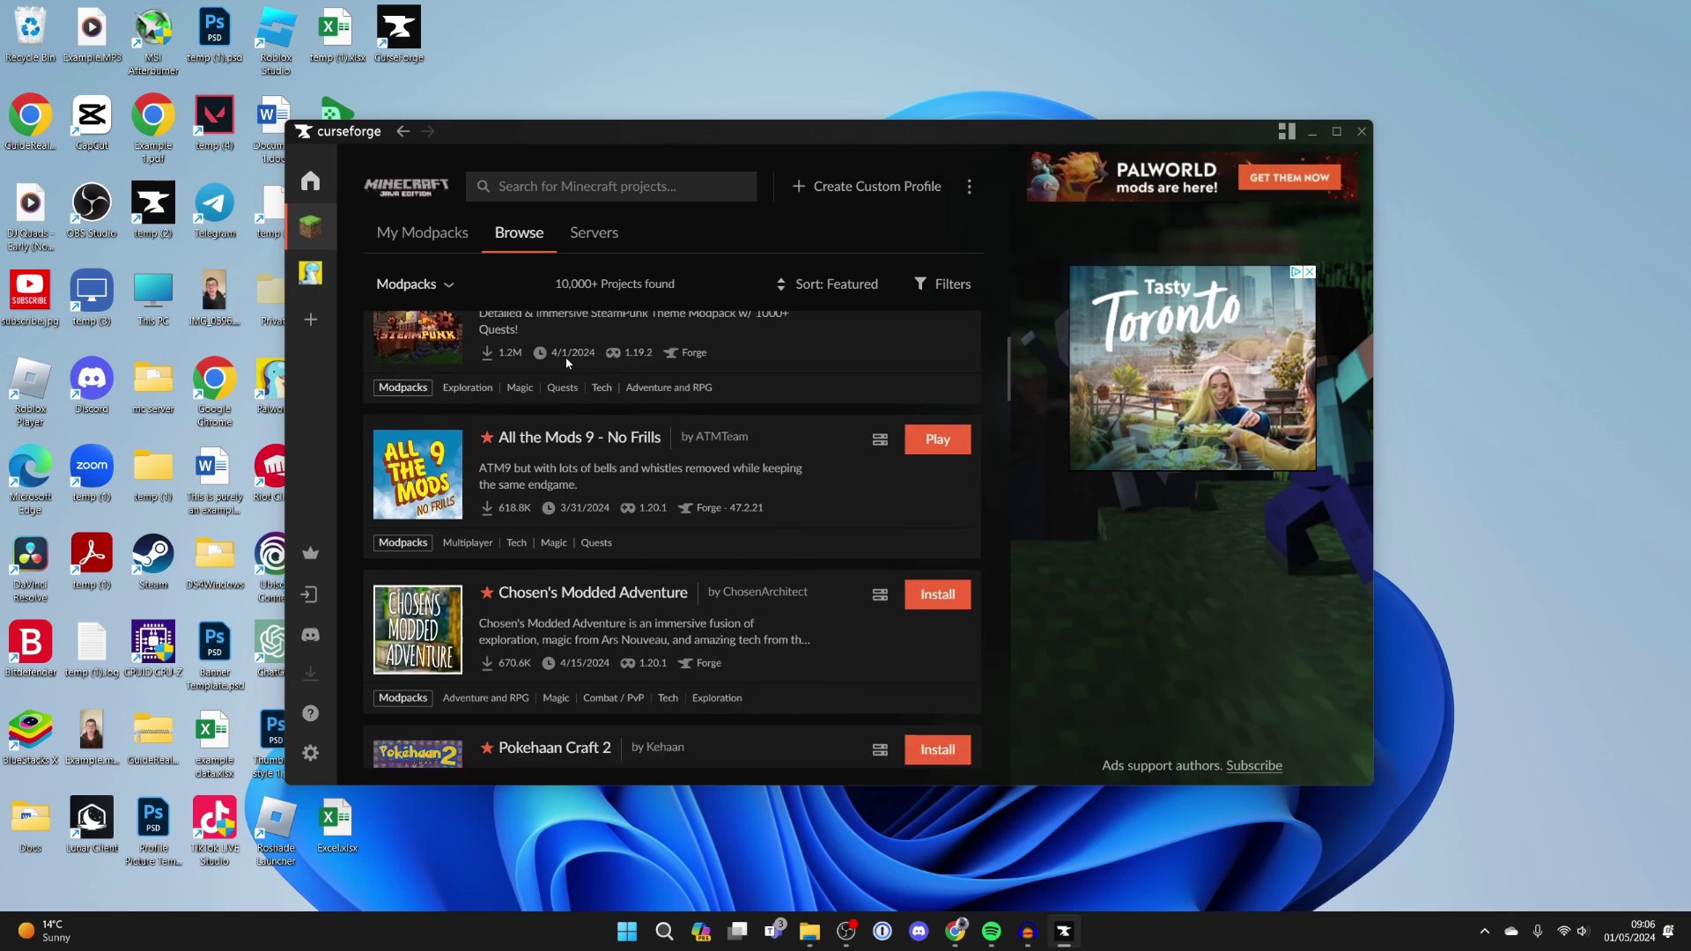
scroll(597, 441, up, 4)
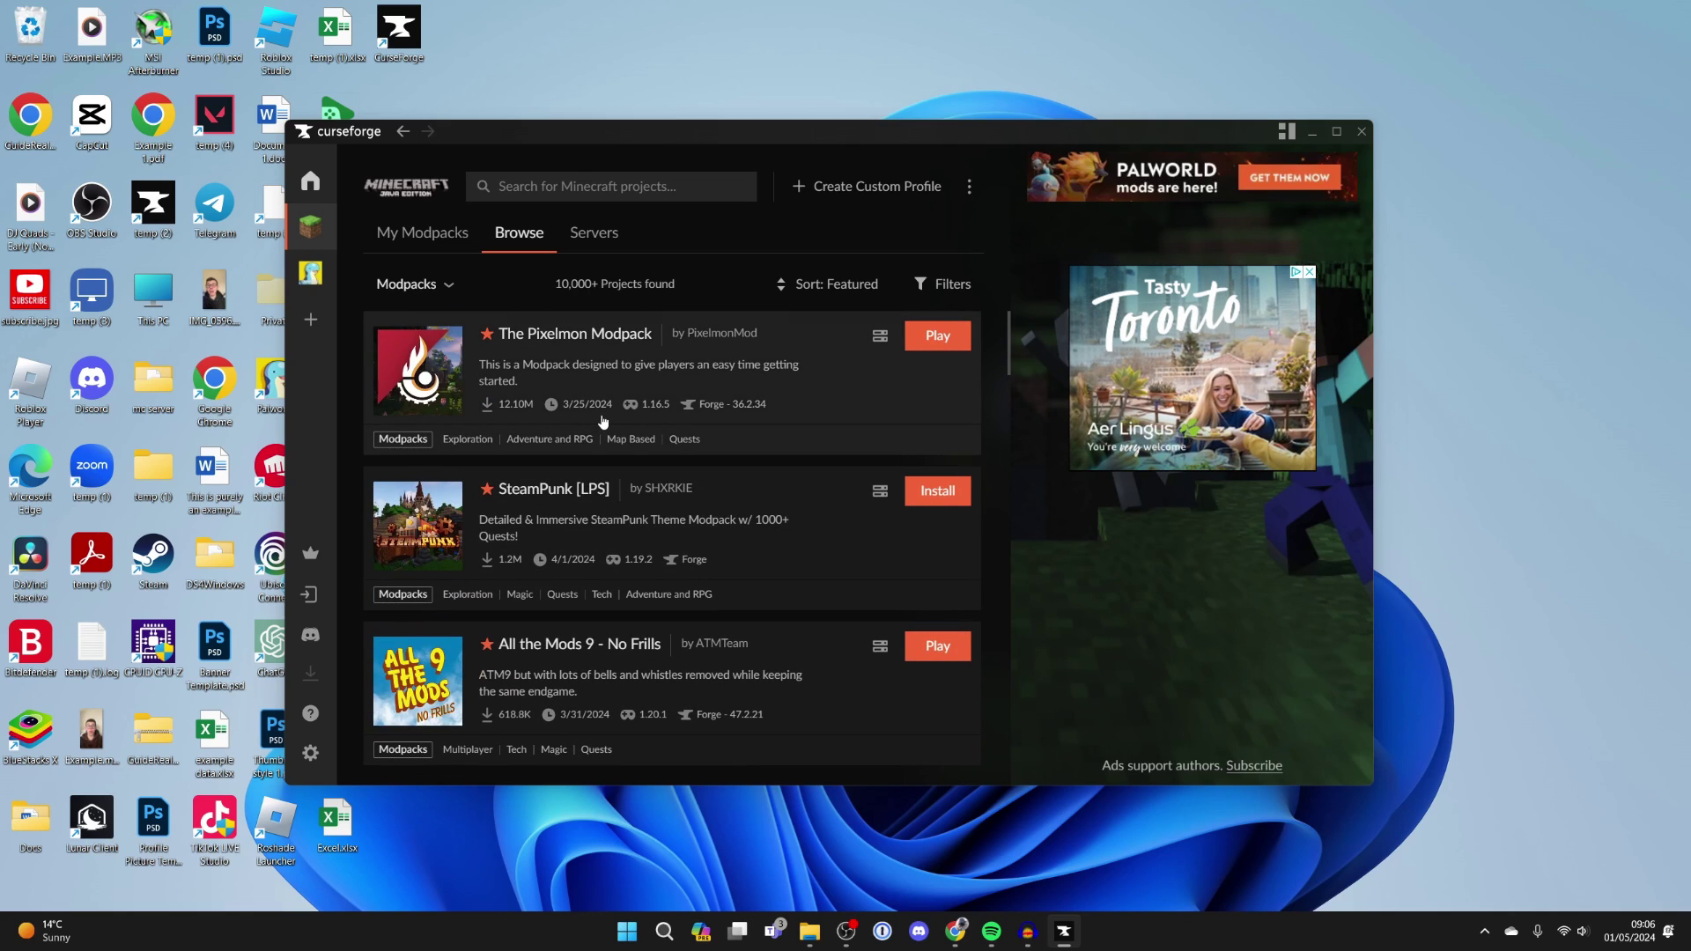
click(573, 191)
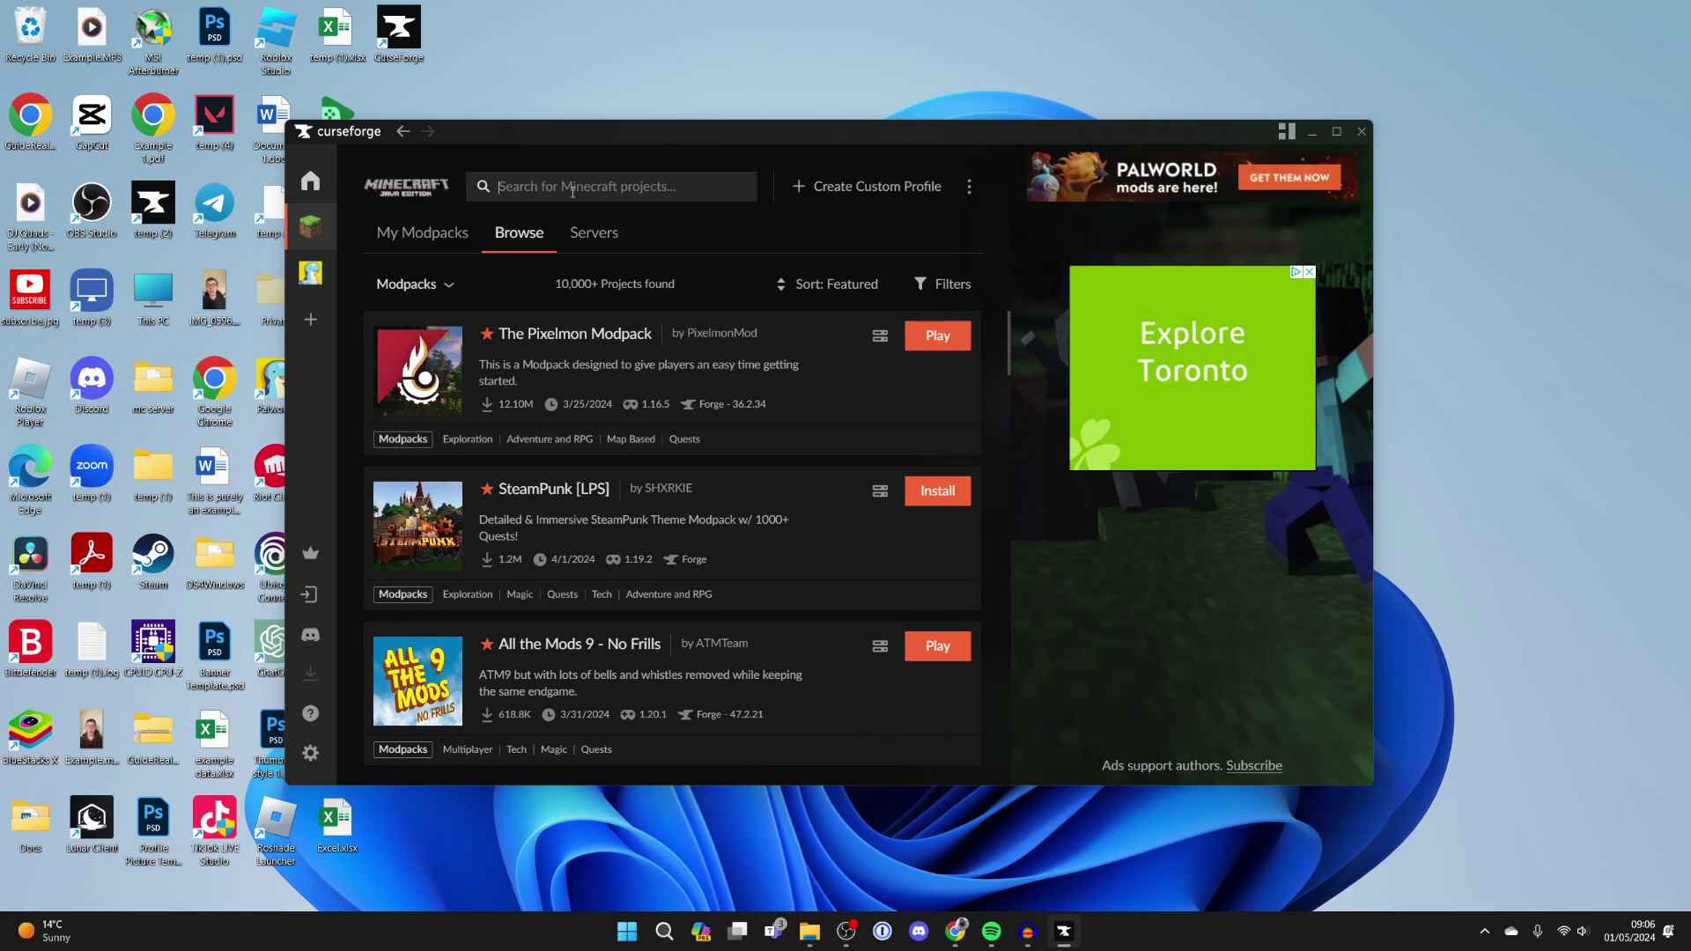
text(deceasedcraft)
key(Return)
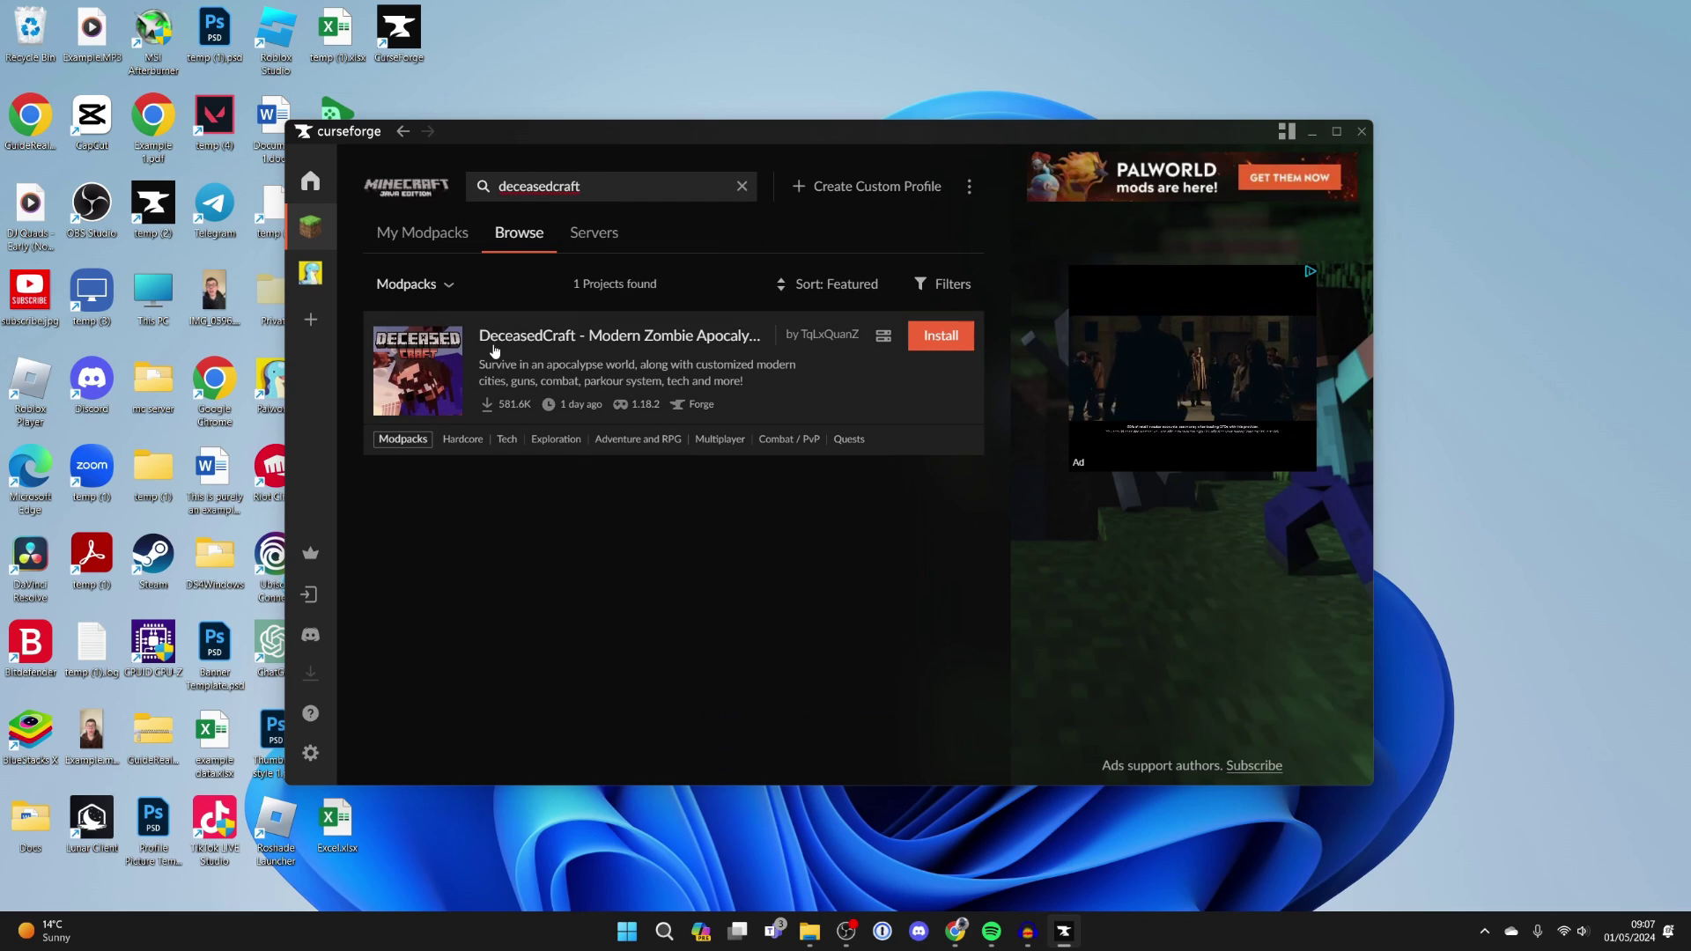
Review the overview of the DeceasedCraft - Modern Zombie Apocalypse modpack and install it
click(584, 372)
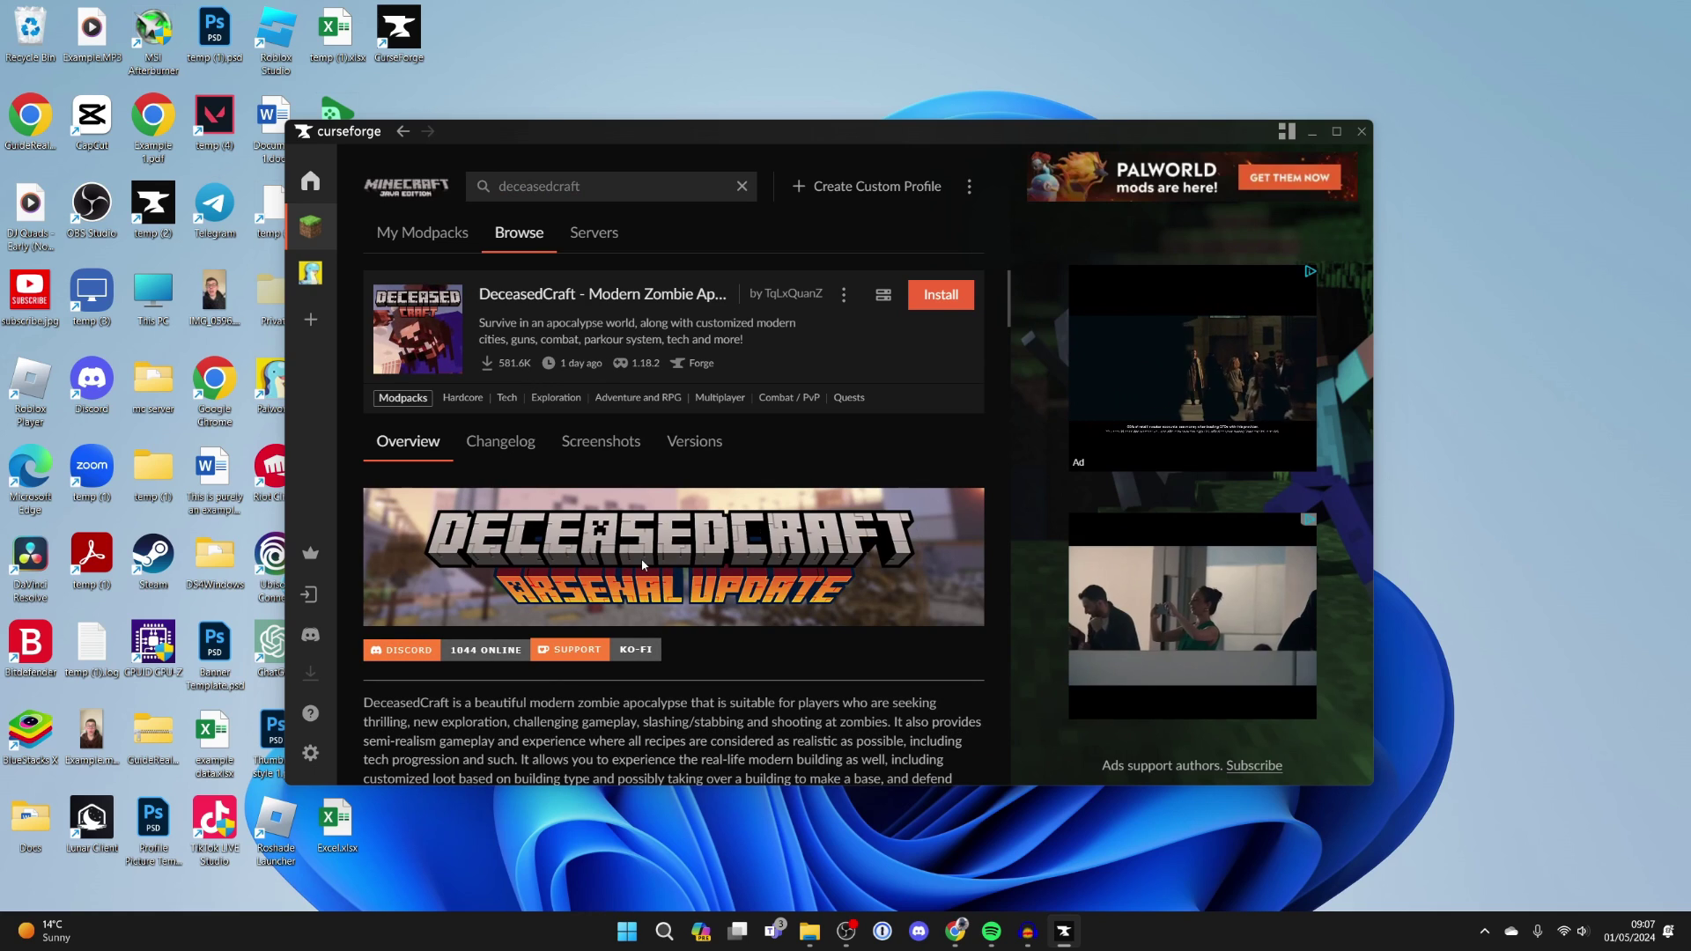
scroll(641, 559, down, 5)
scroll(641, 571, up, 6)
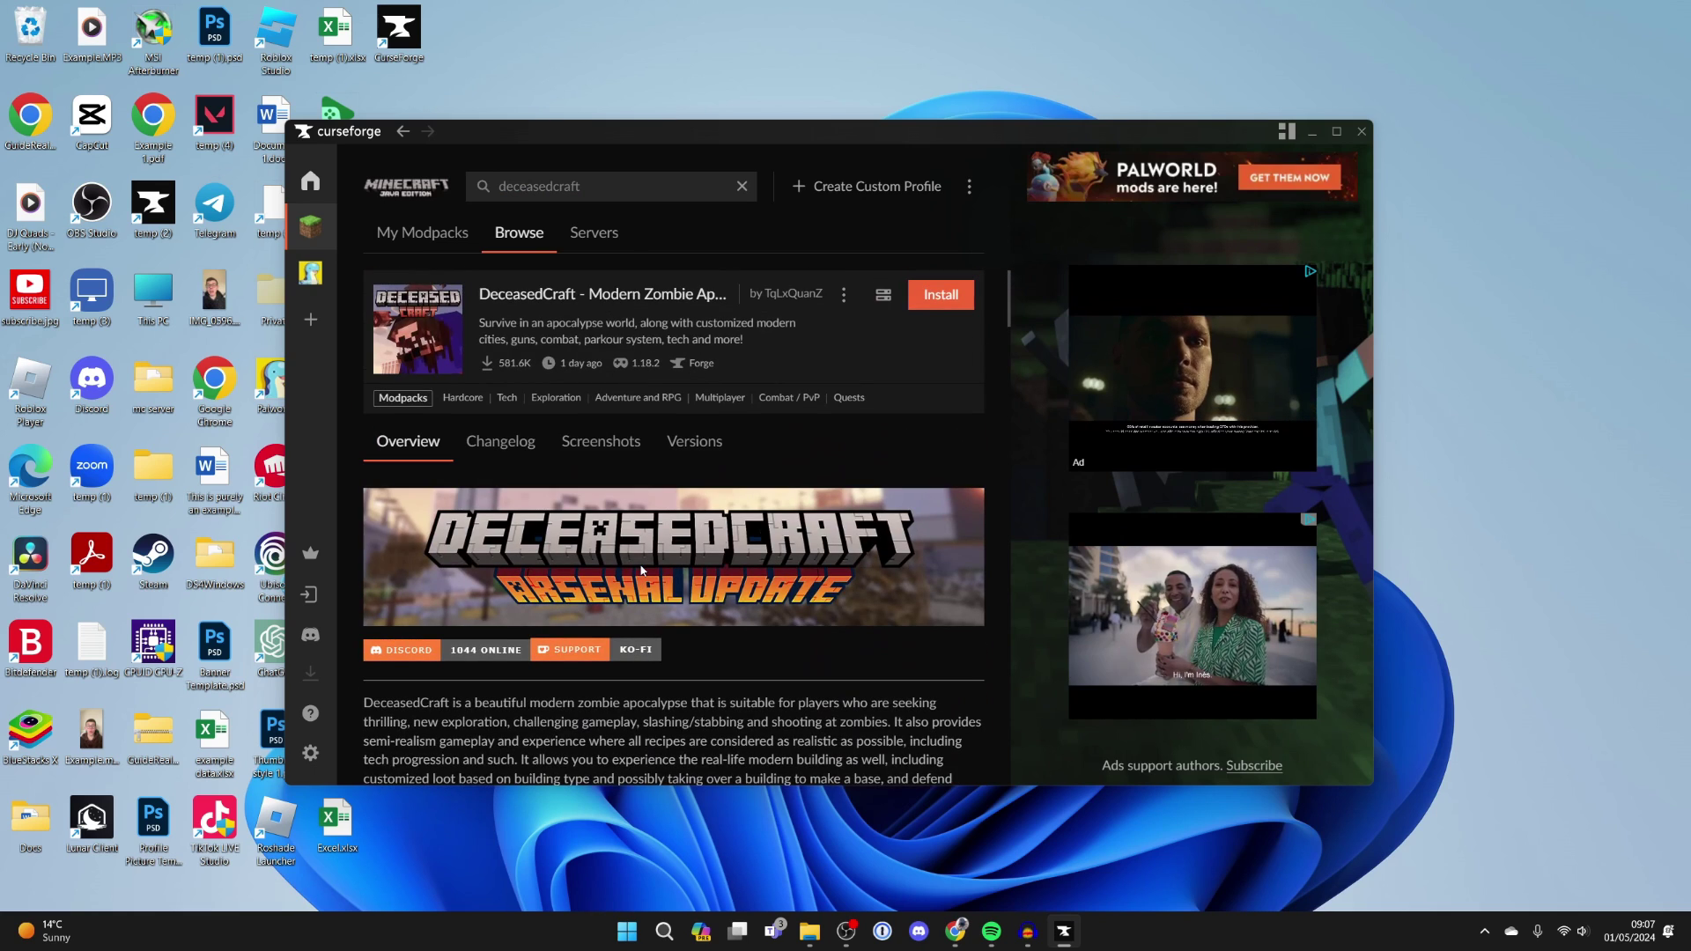
click(935, 300)
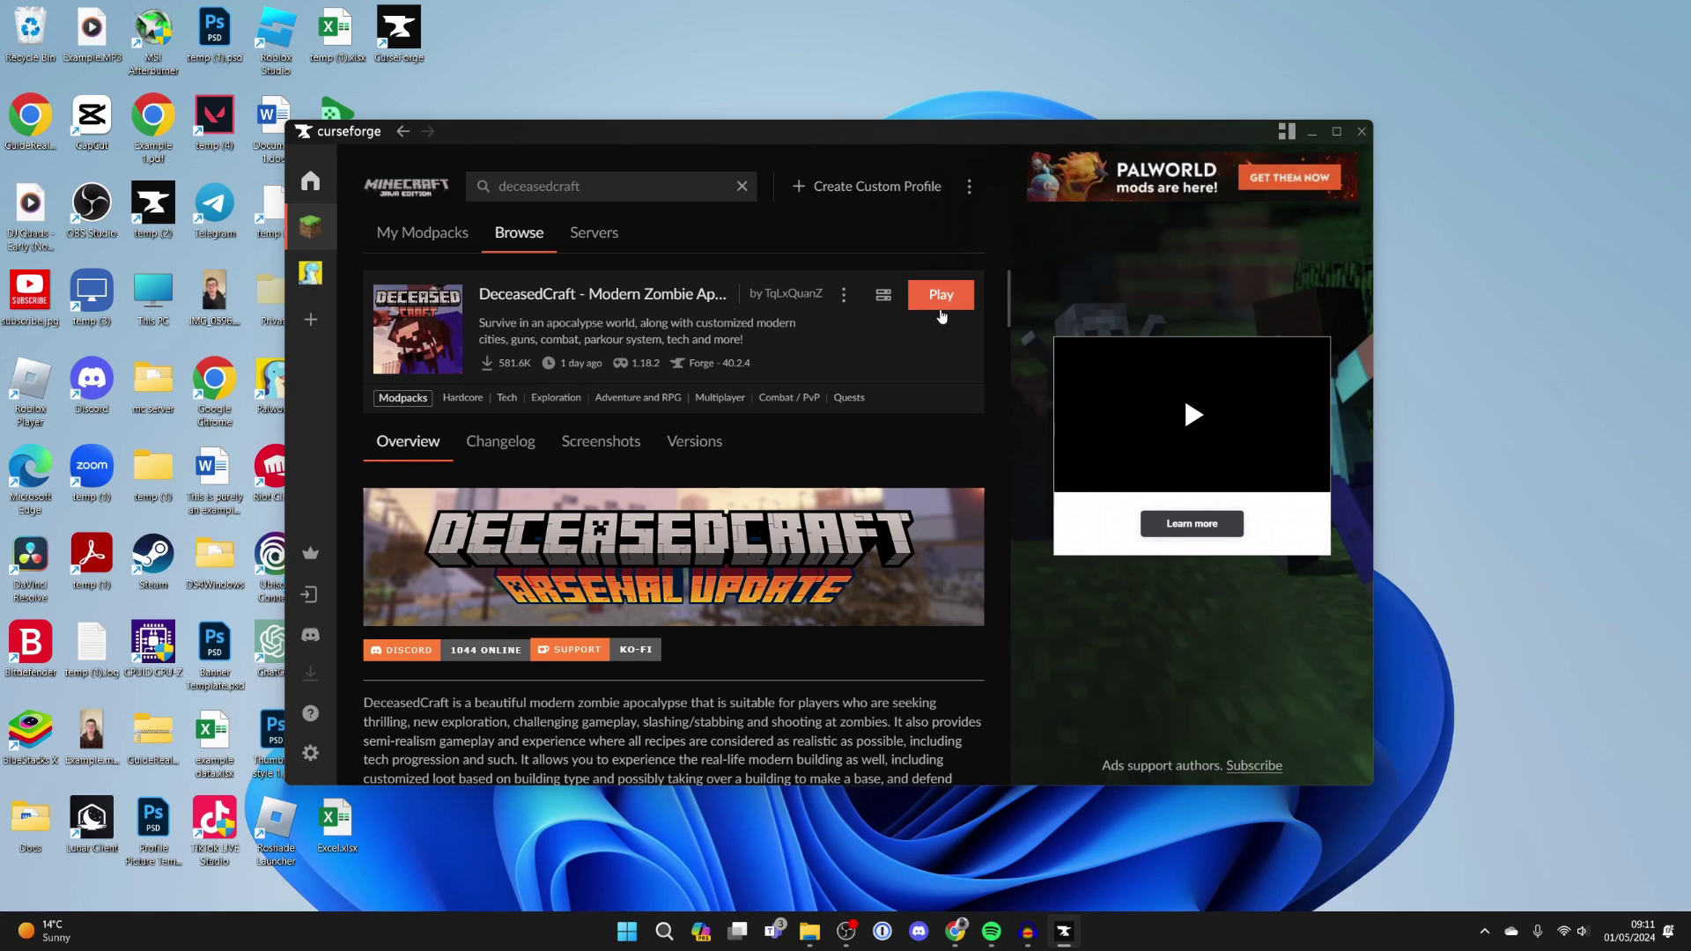
Launch DeceasedCraft from the installed modpacks and start it in Minecraft Launcher, accepting the modified-installation risks without further warnings
click(393, 233)
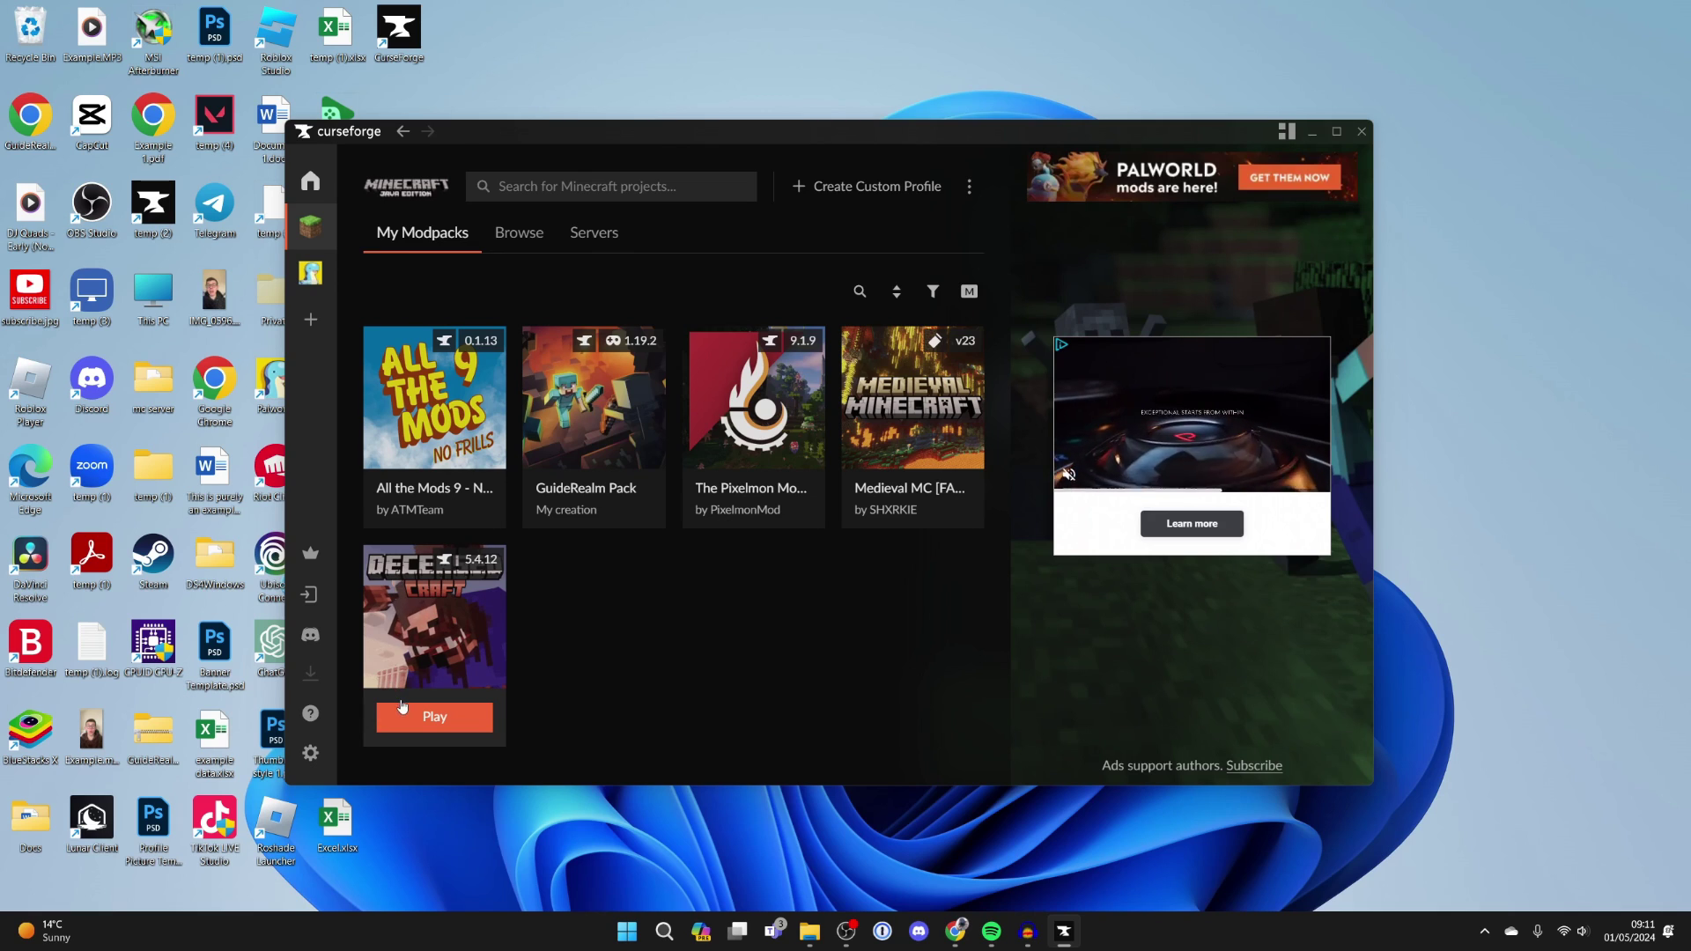
click(406, 720)
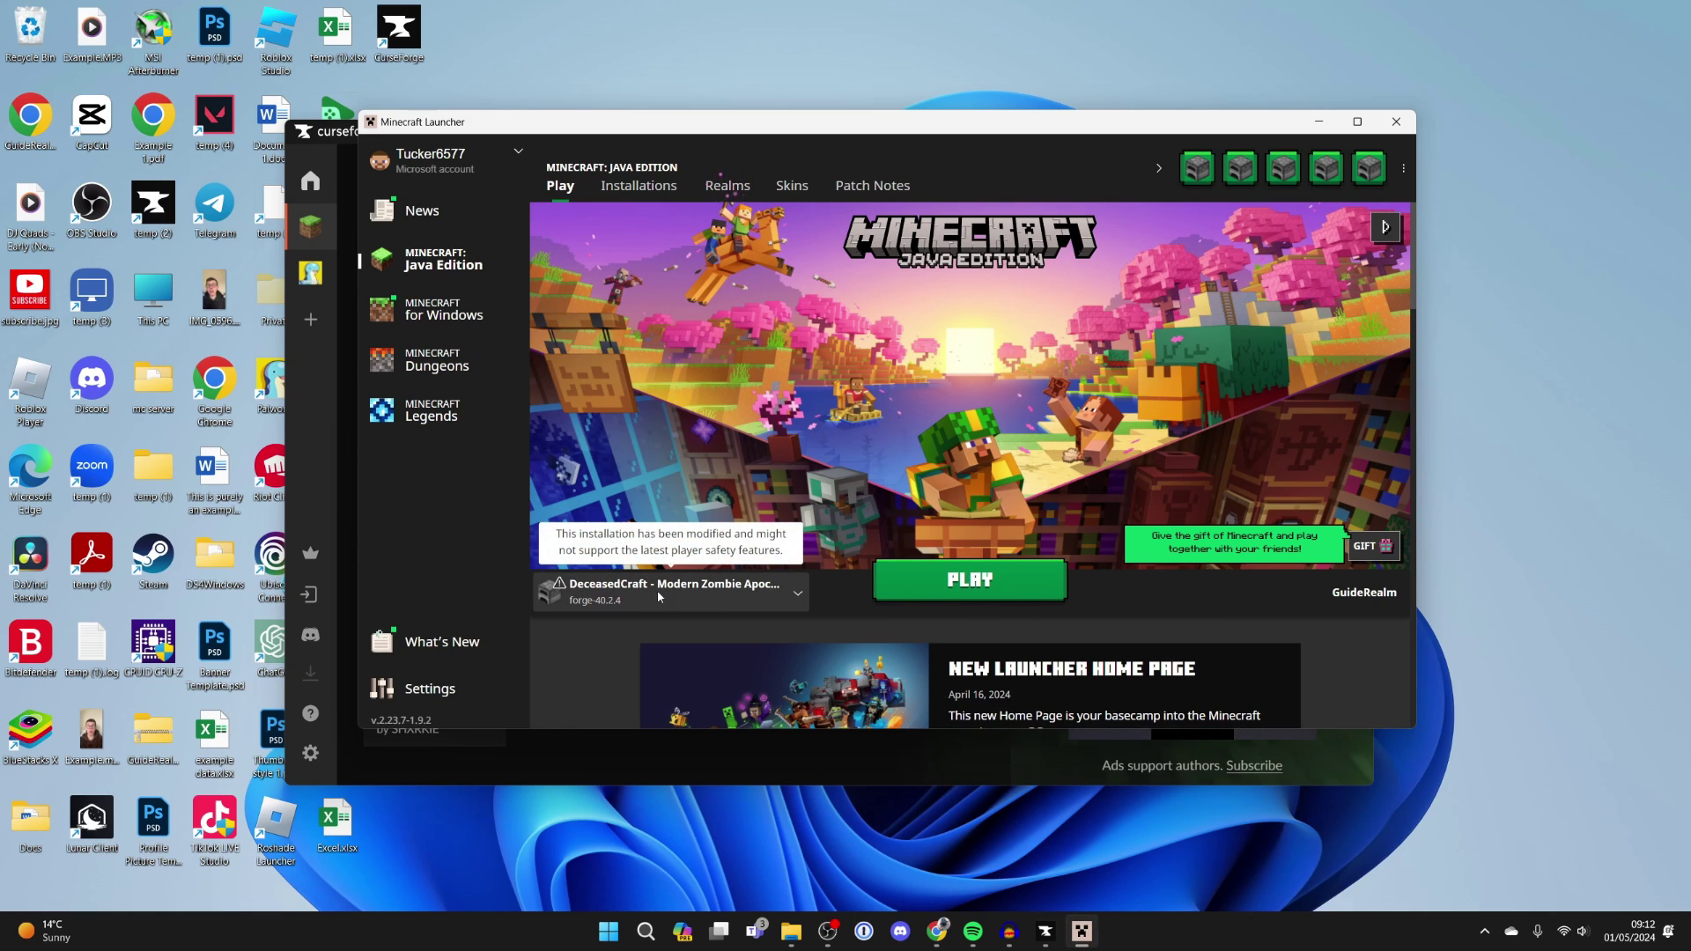
click(938, 582)
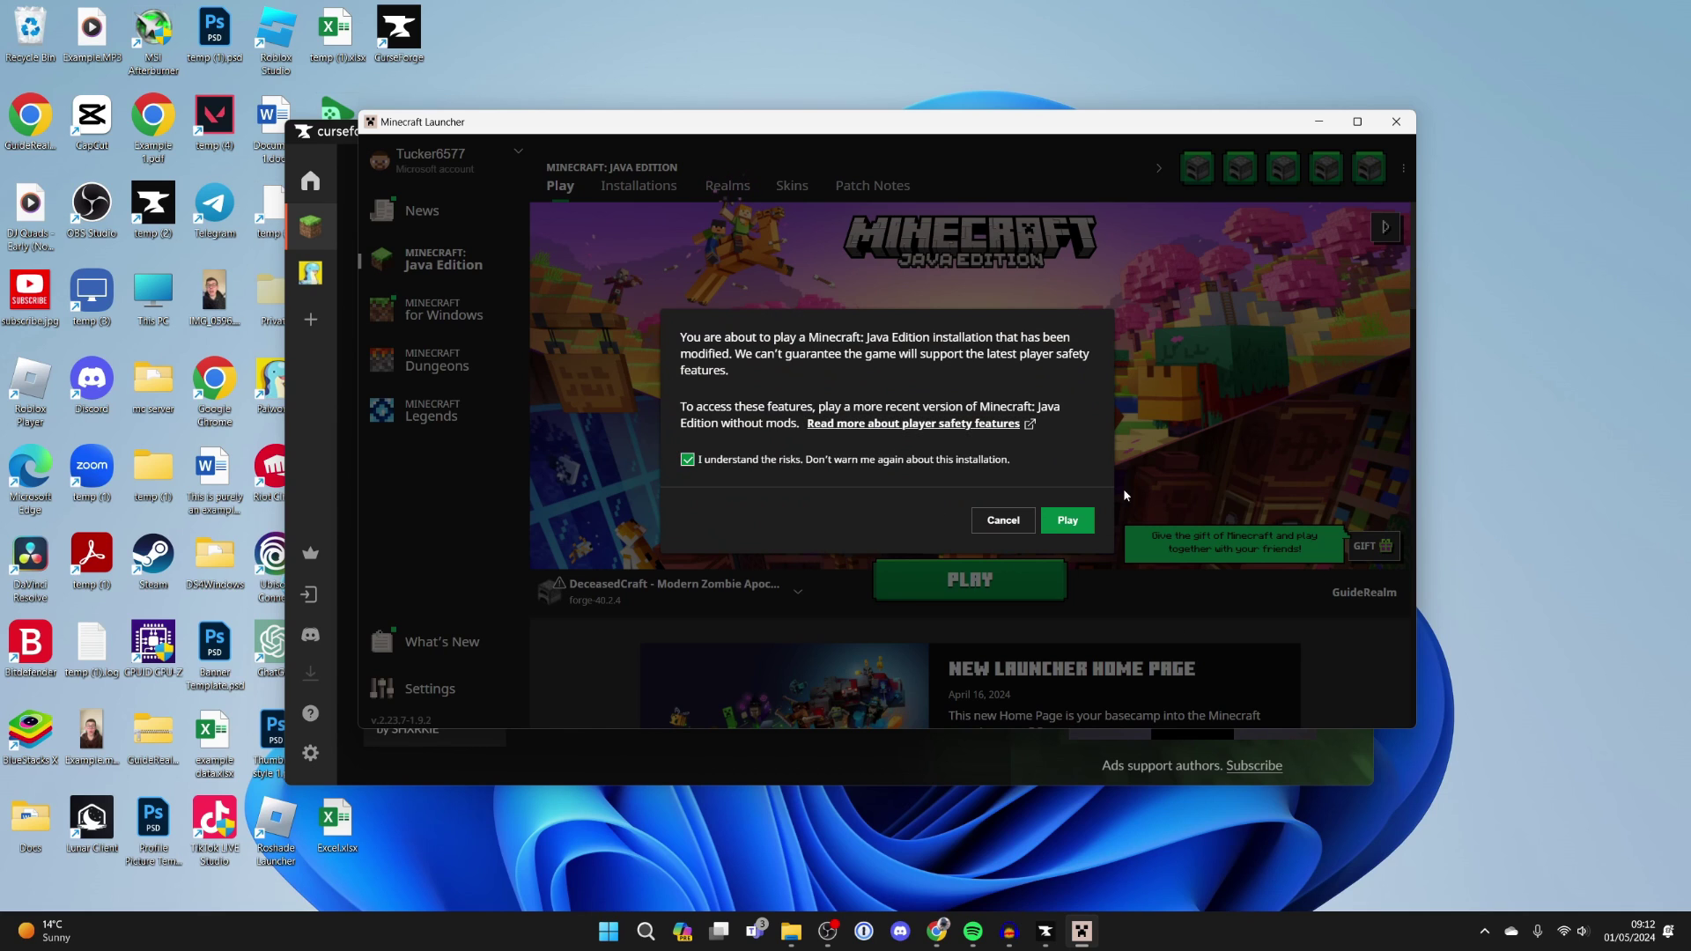
click(1068, 521)
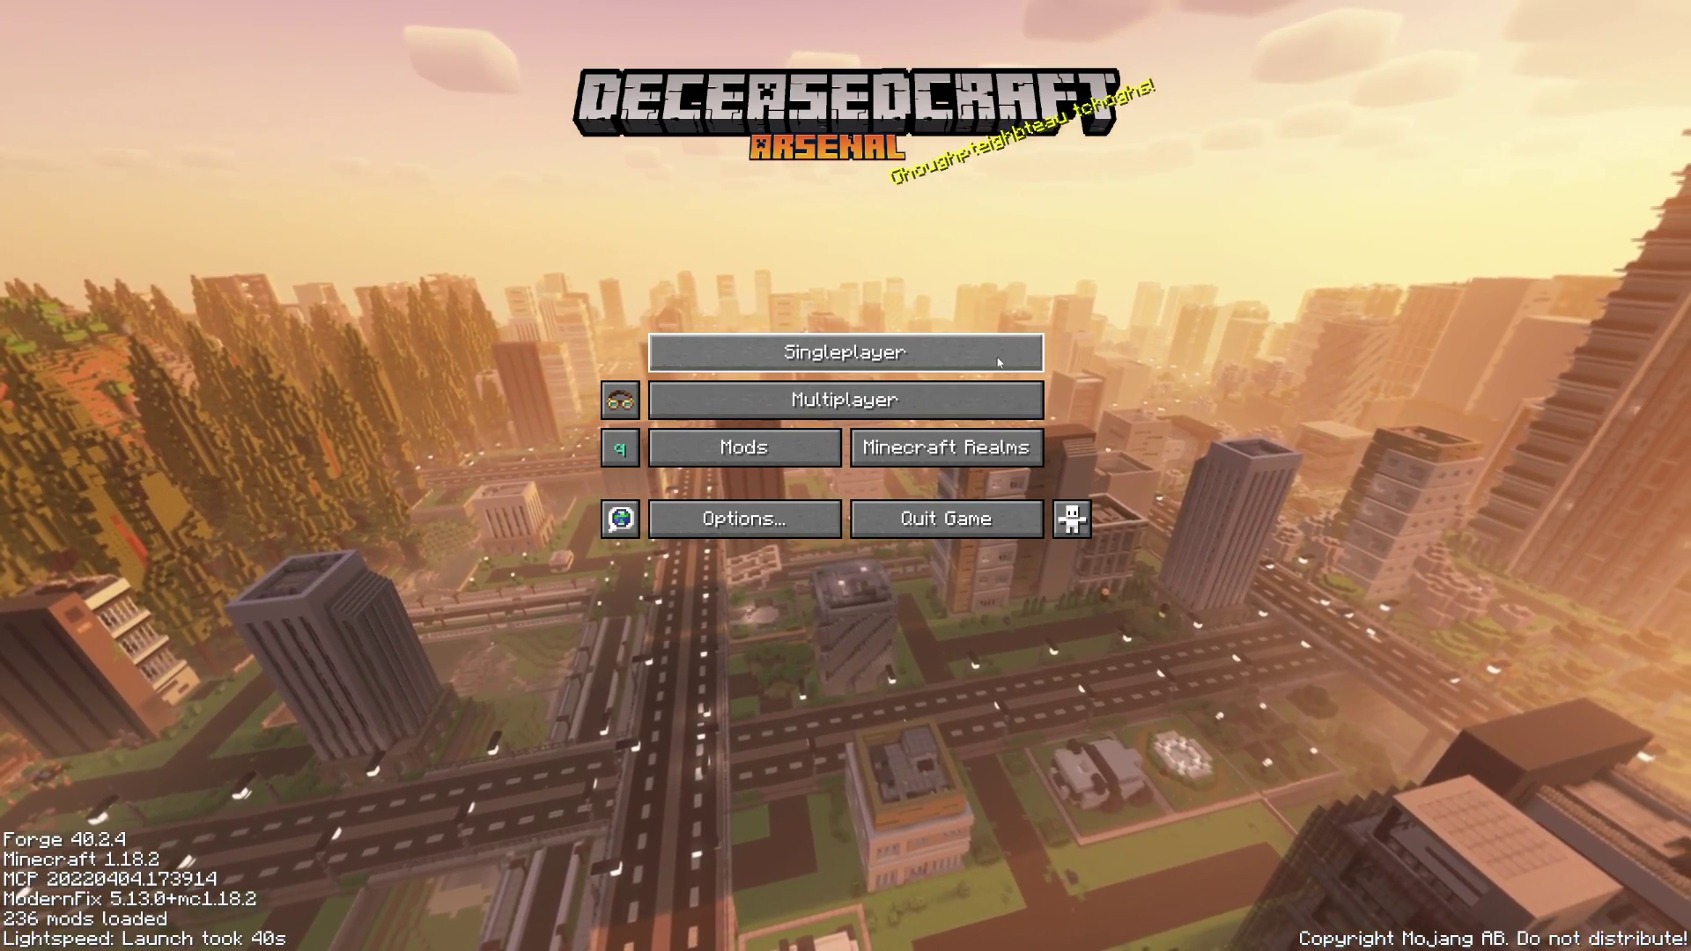
Create a new singleplayer world named New World in Survival mode with Normal difficulty and cheats off
click(933, 365)
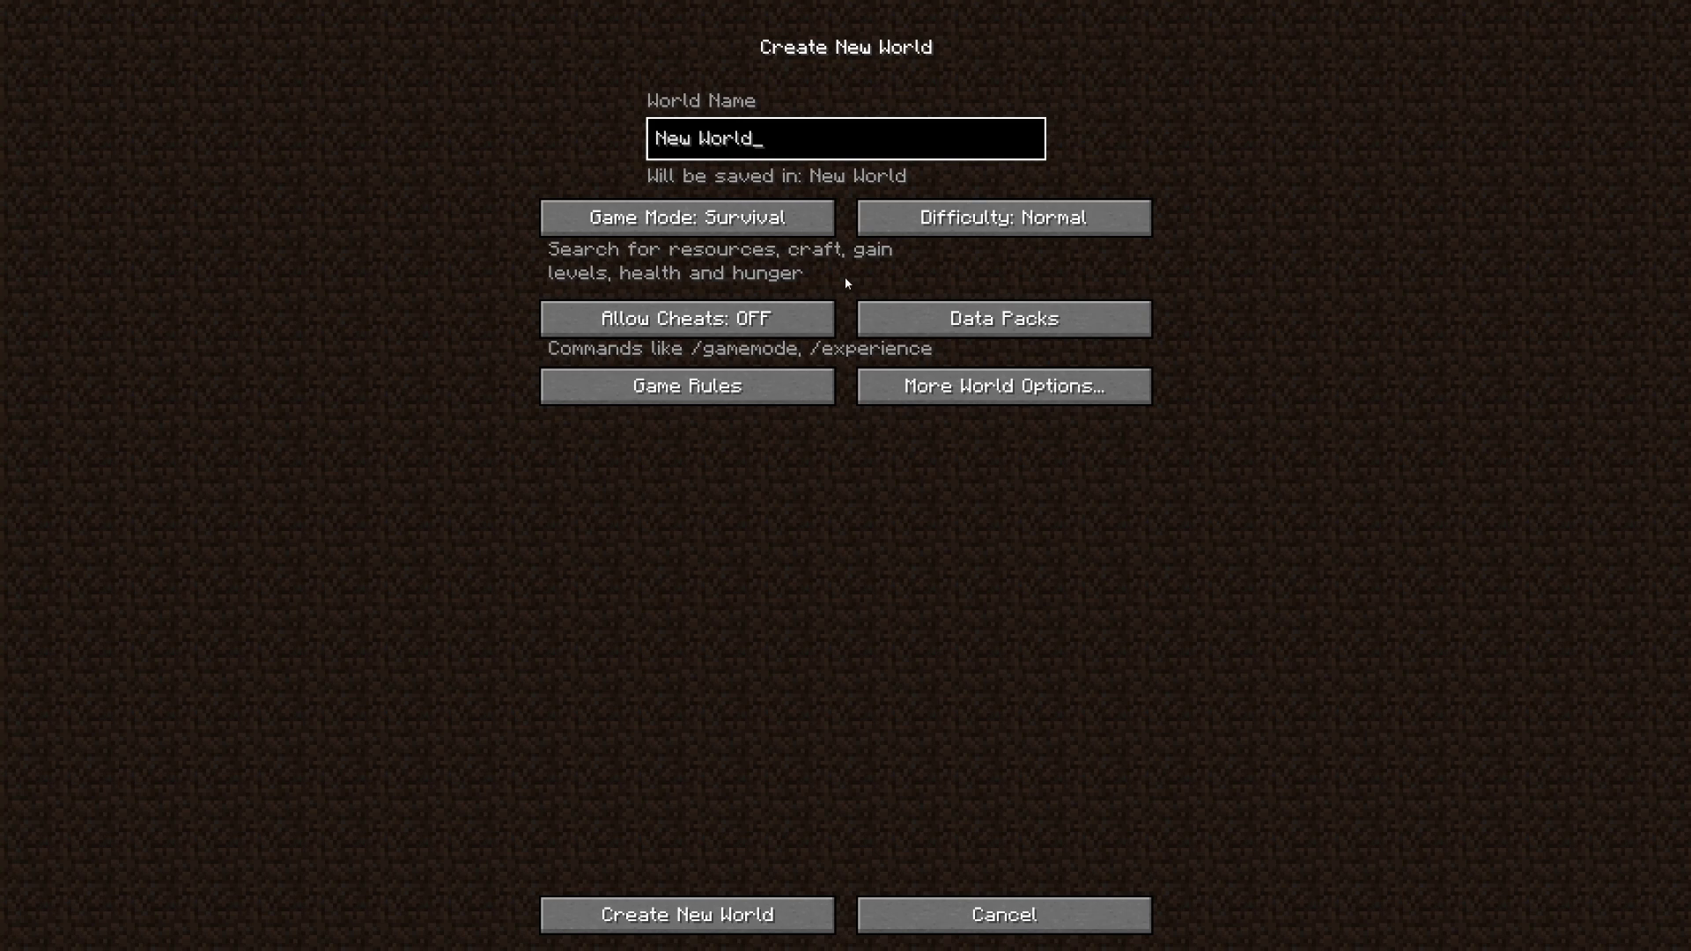
click(710, 902)
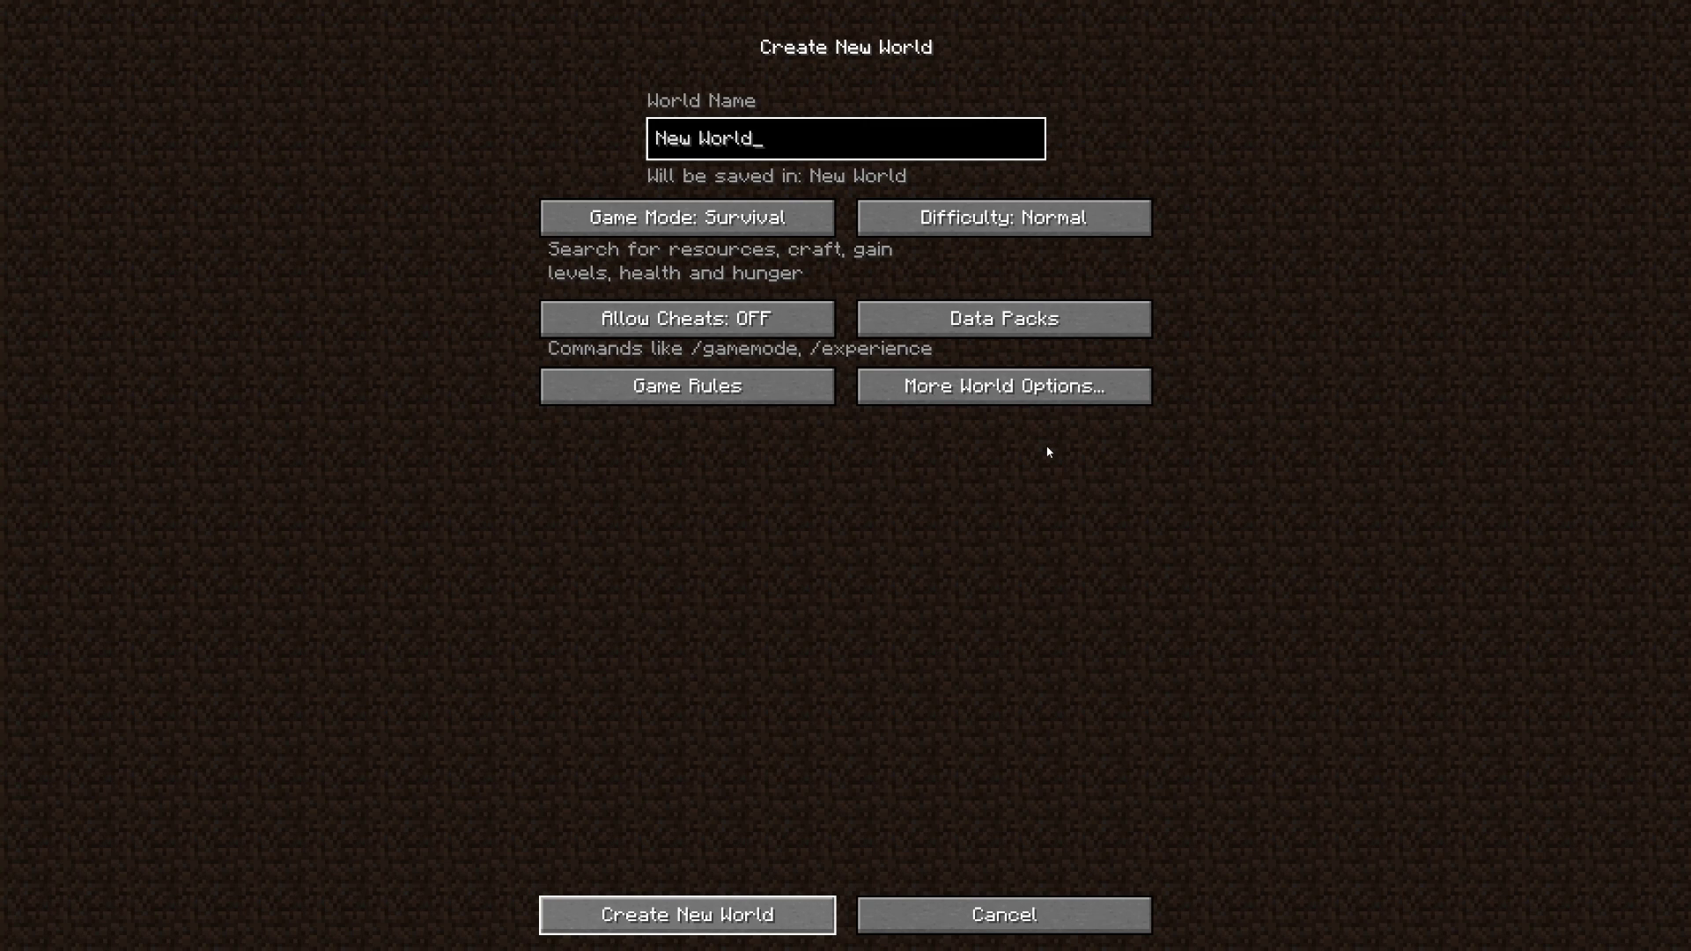
key(Return)
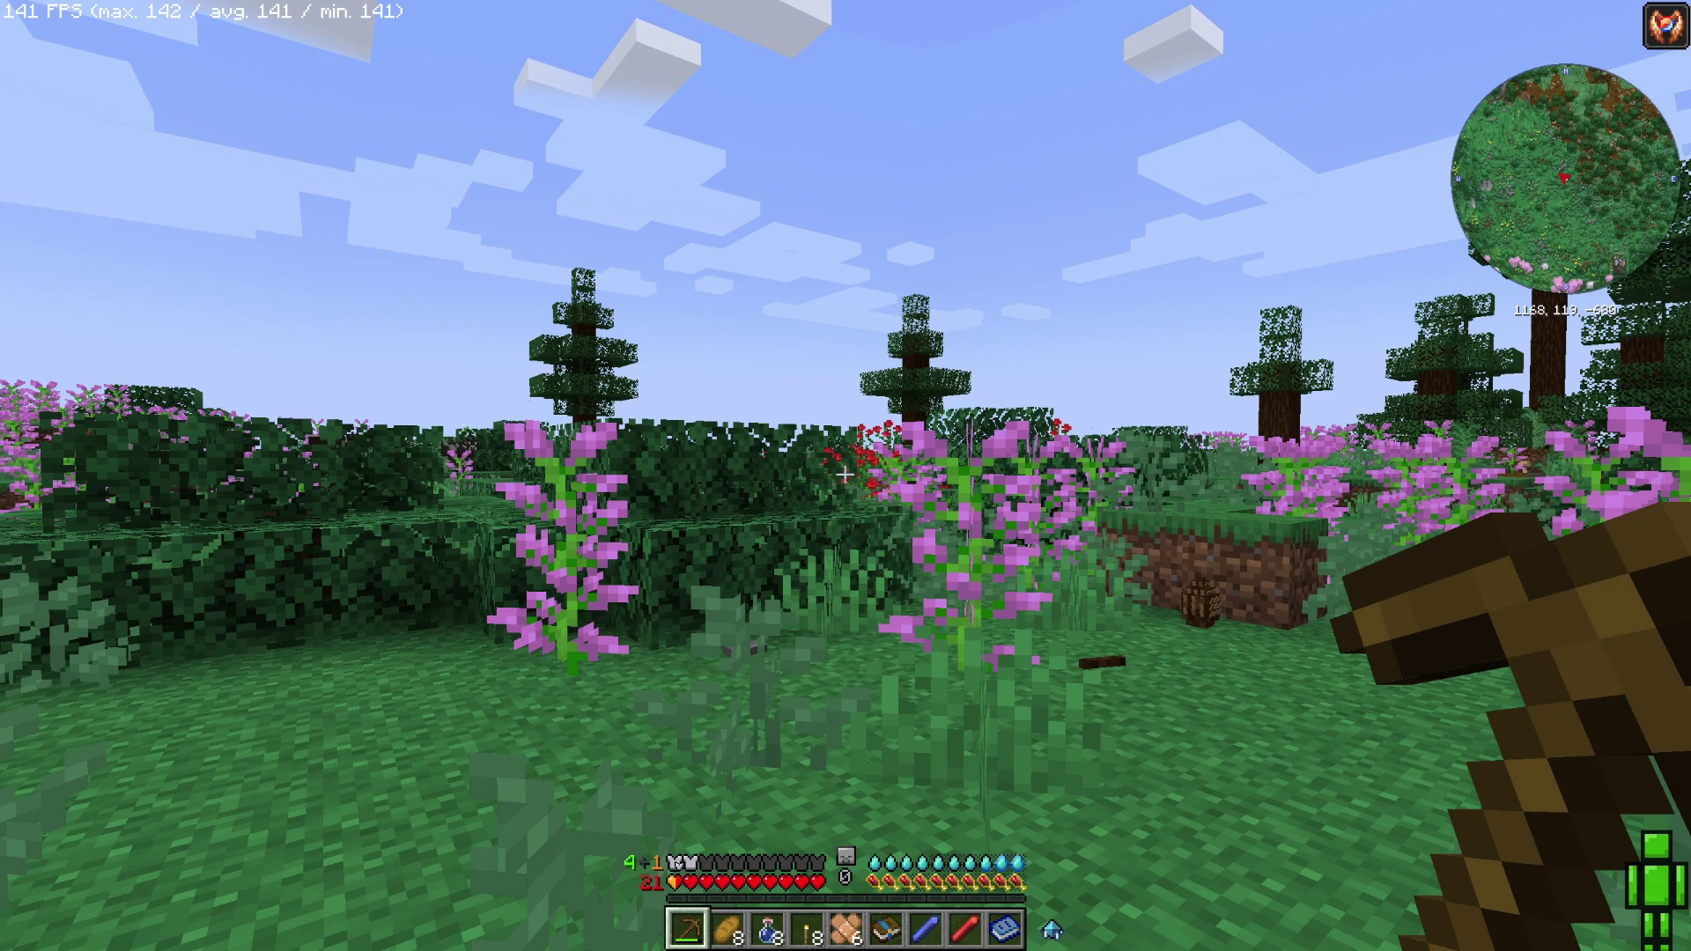
Check the chat messages and look through the hotbar items up to the Quest Book, returning to the Wooden Pickaxe
key(t)
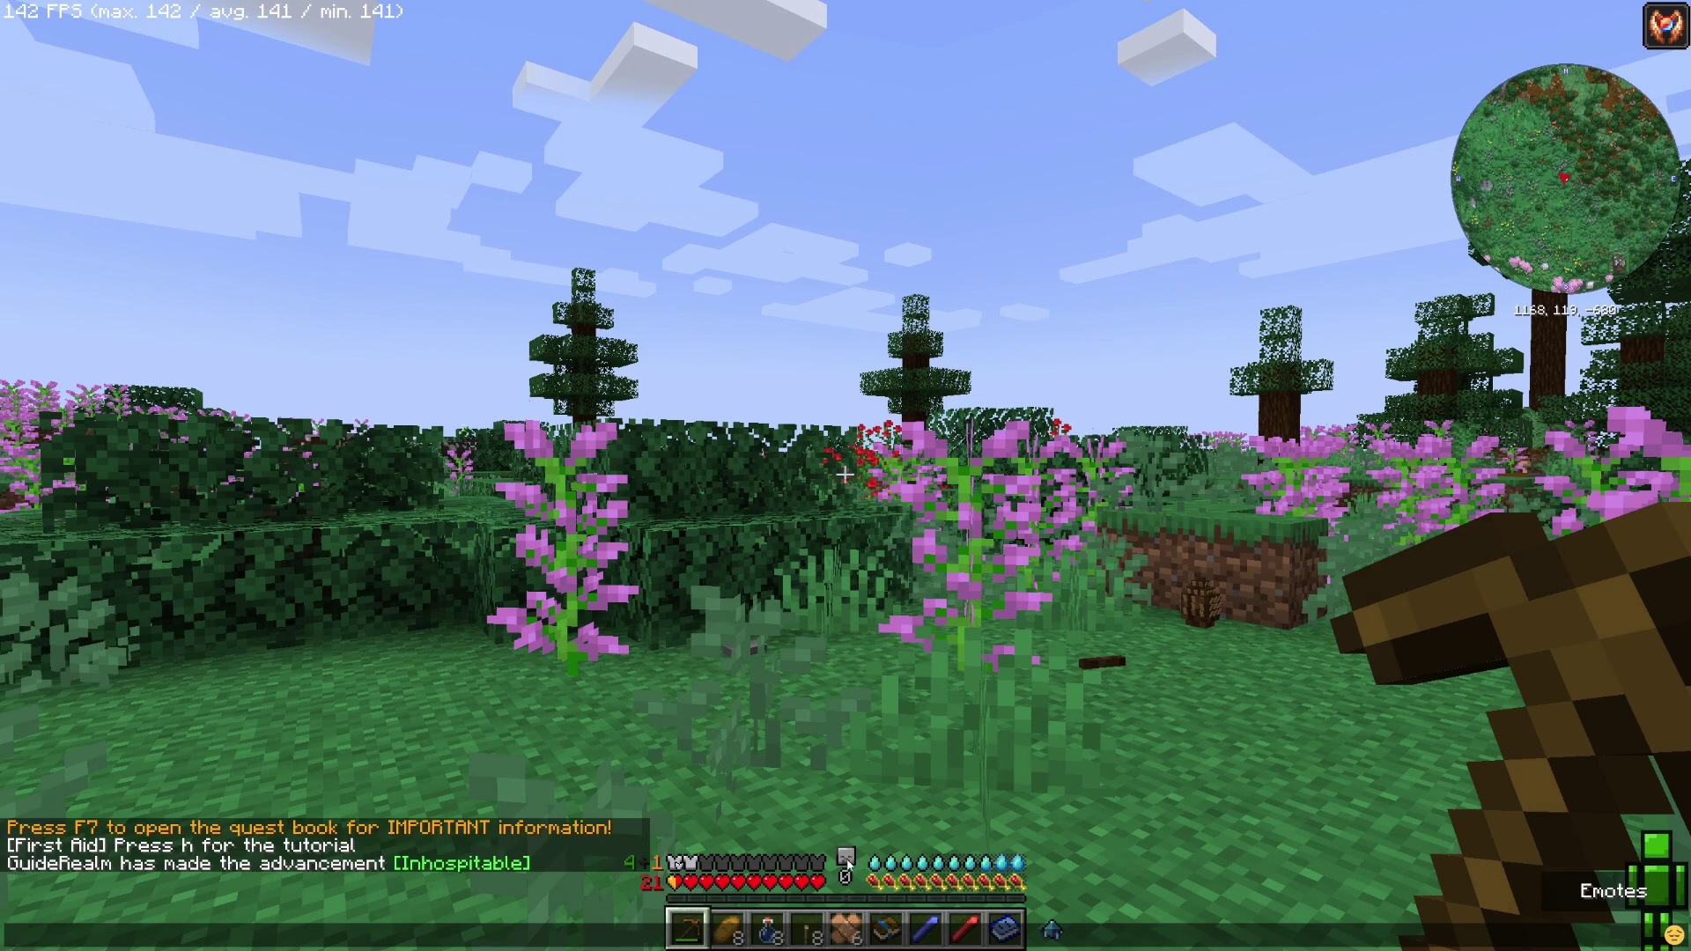
key(Escape)
scroll(845, 475, down, 5)
key(w)
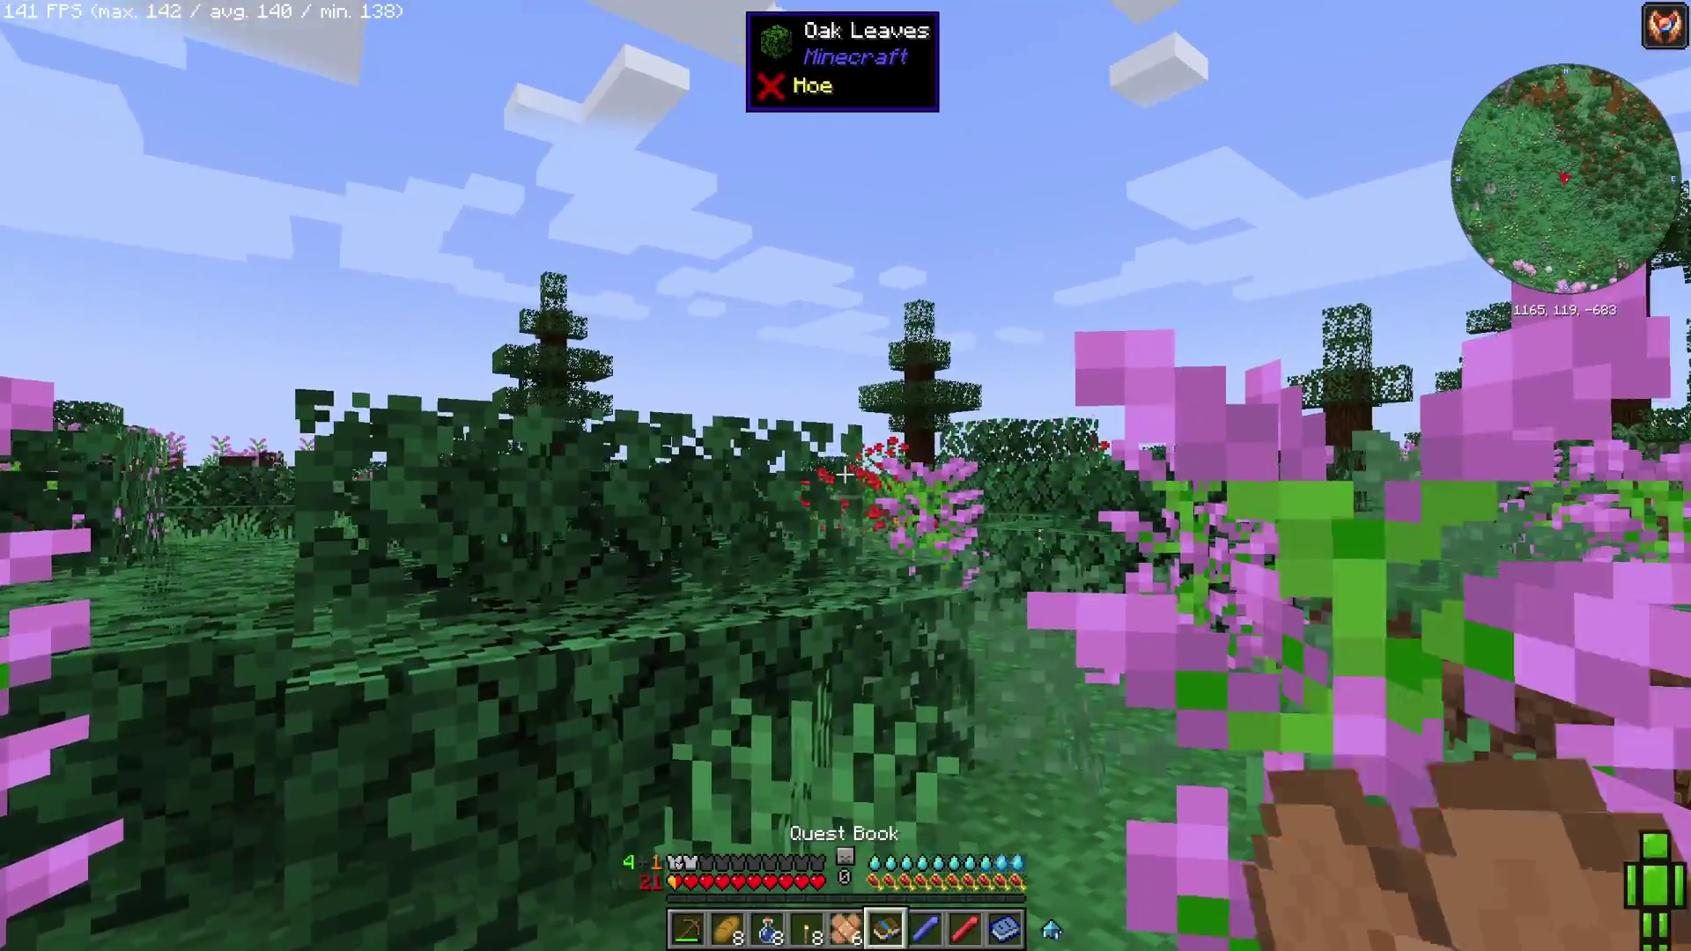
scroll(846, 476, down, 1)
scroll(846, 476, up, 6)
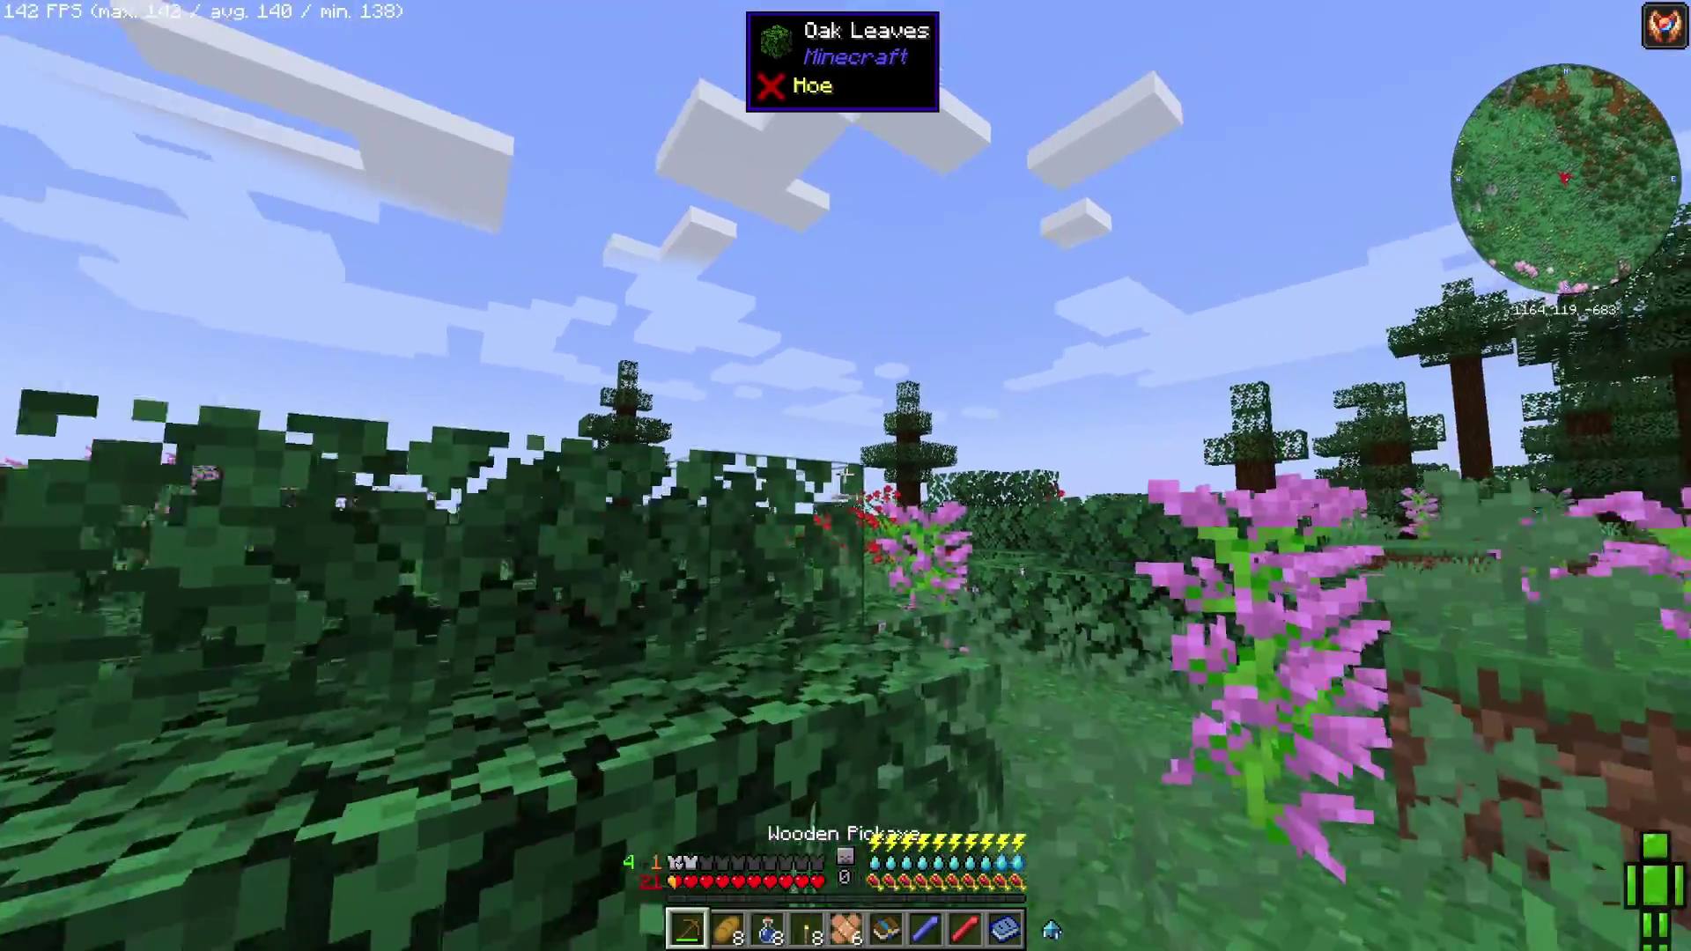
Explore the flowery meadow on foot and walk up to the abandoned cobwebbed house on the hill
key(w)
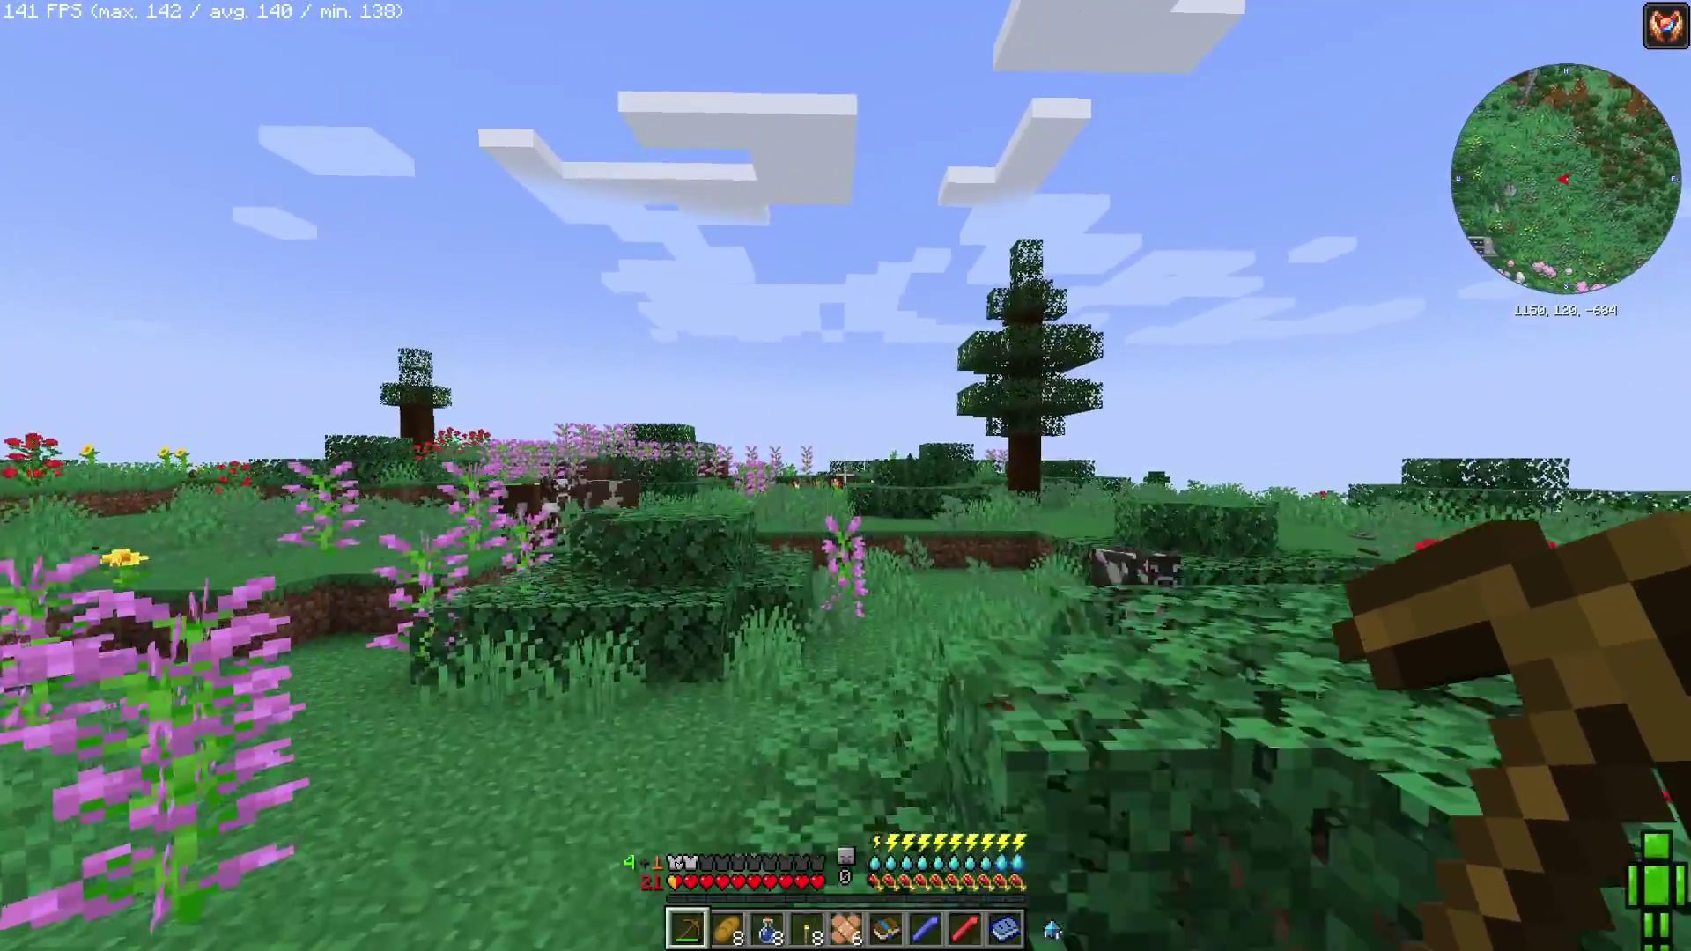
key(w)
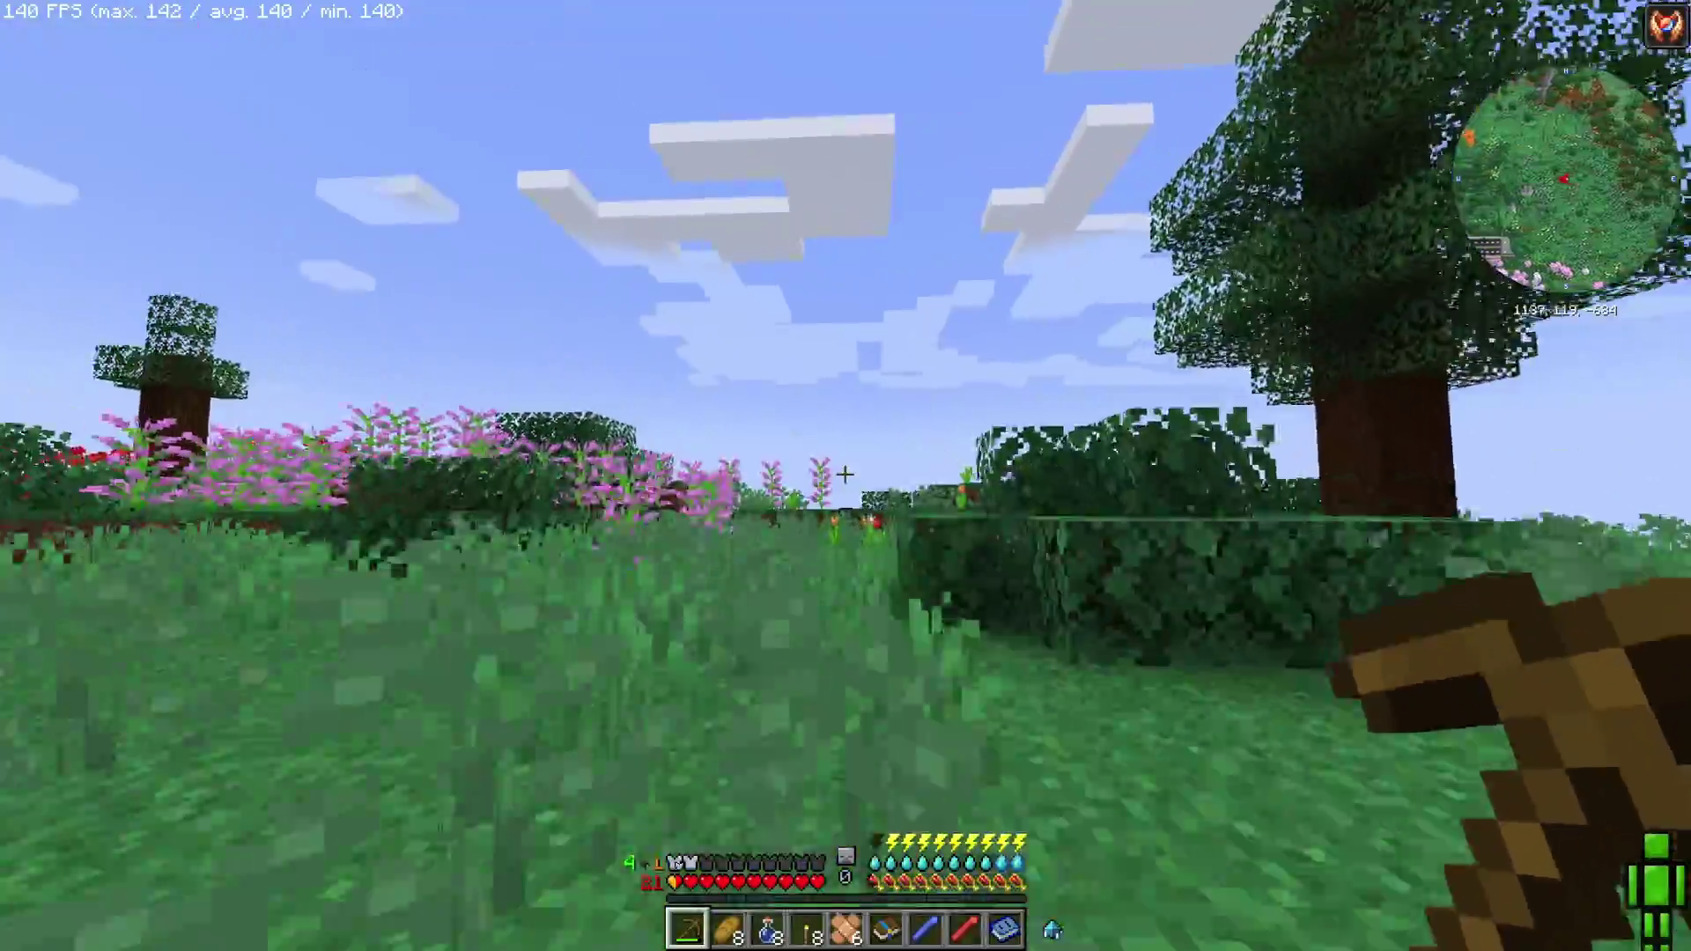
key(w)
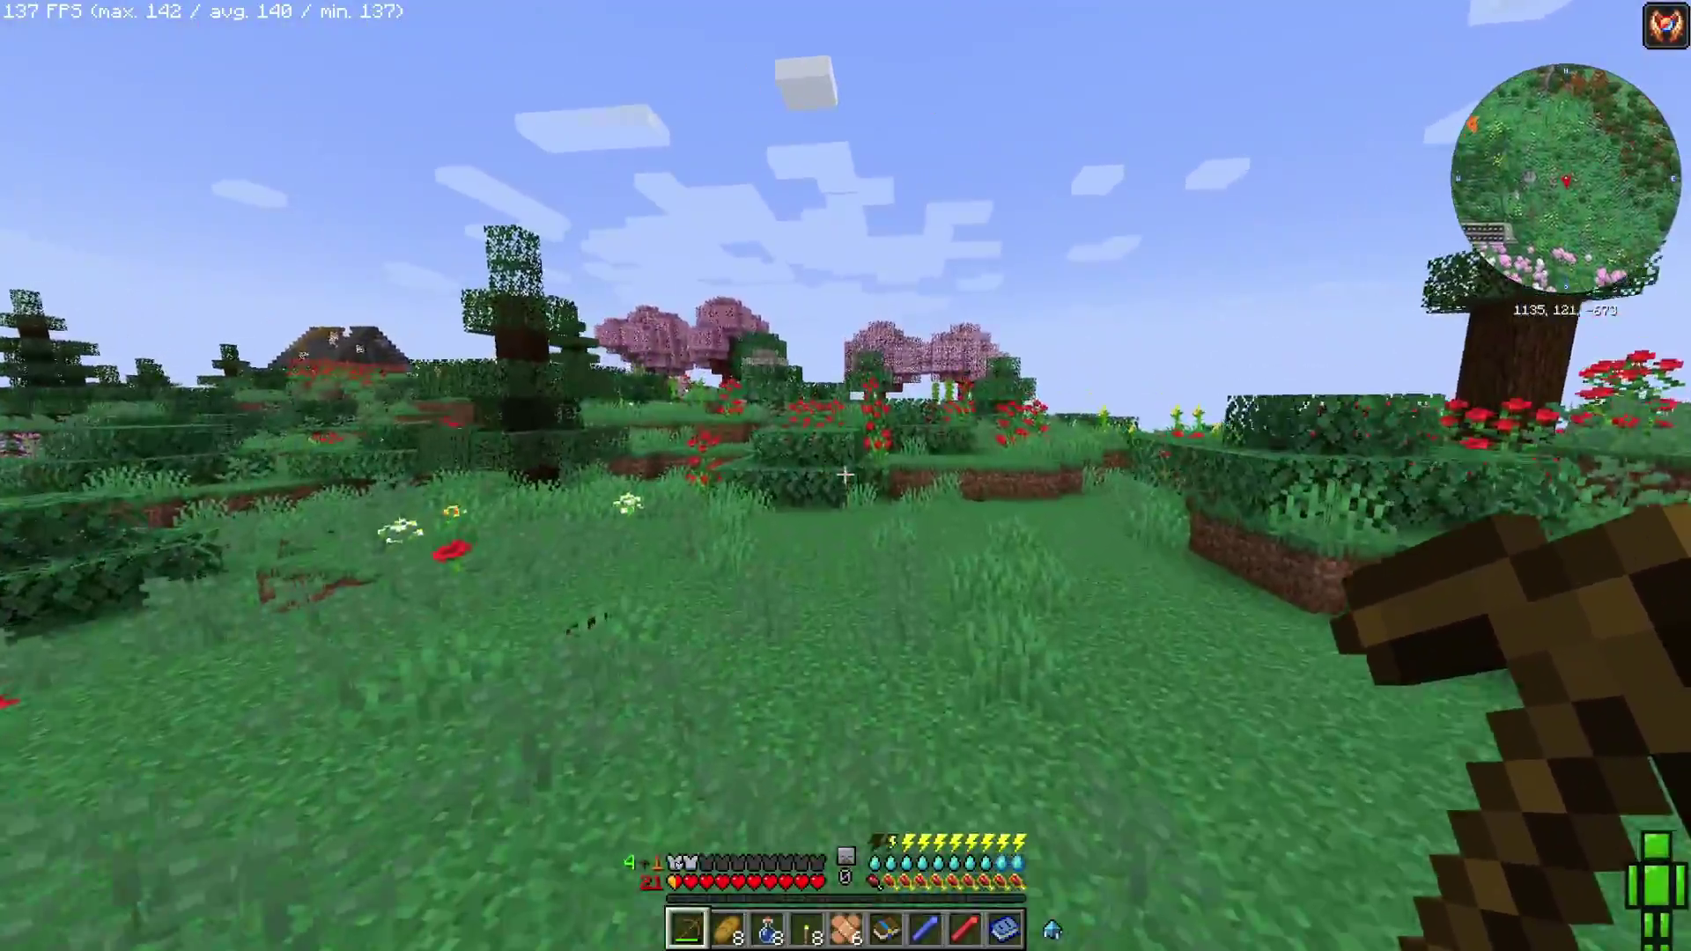
key(w)
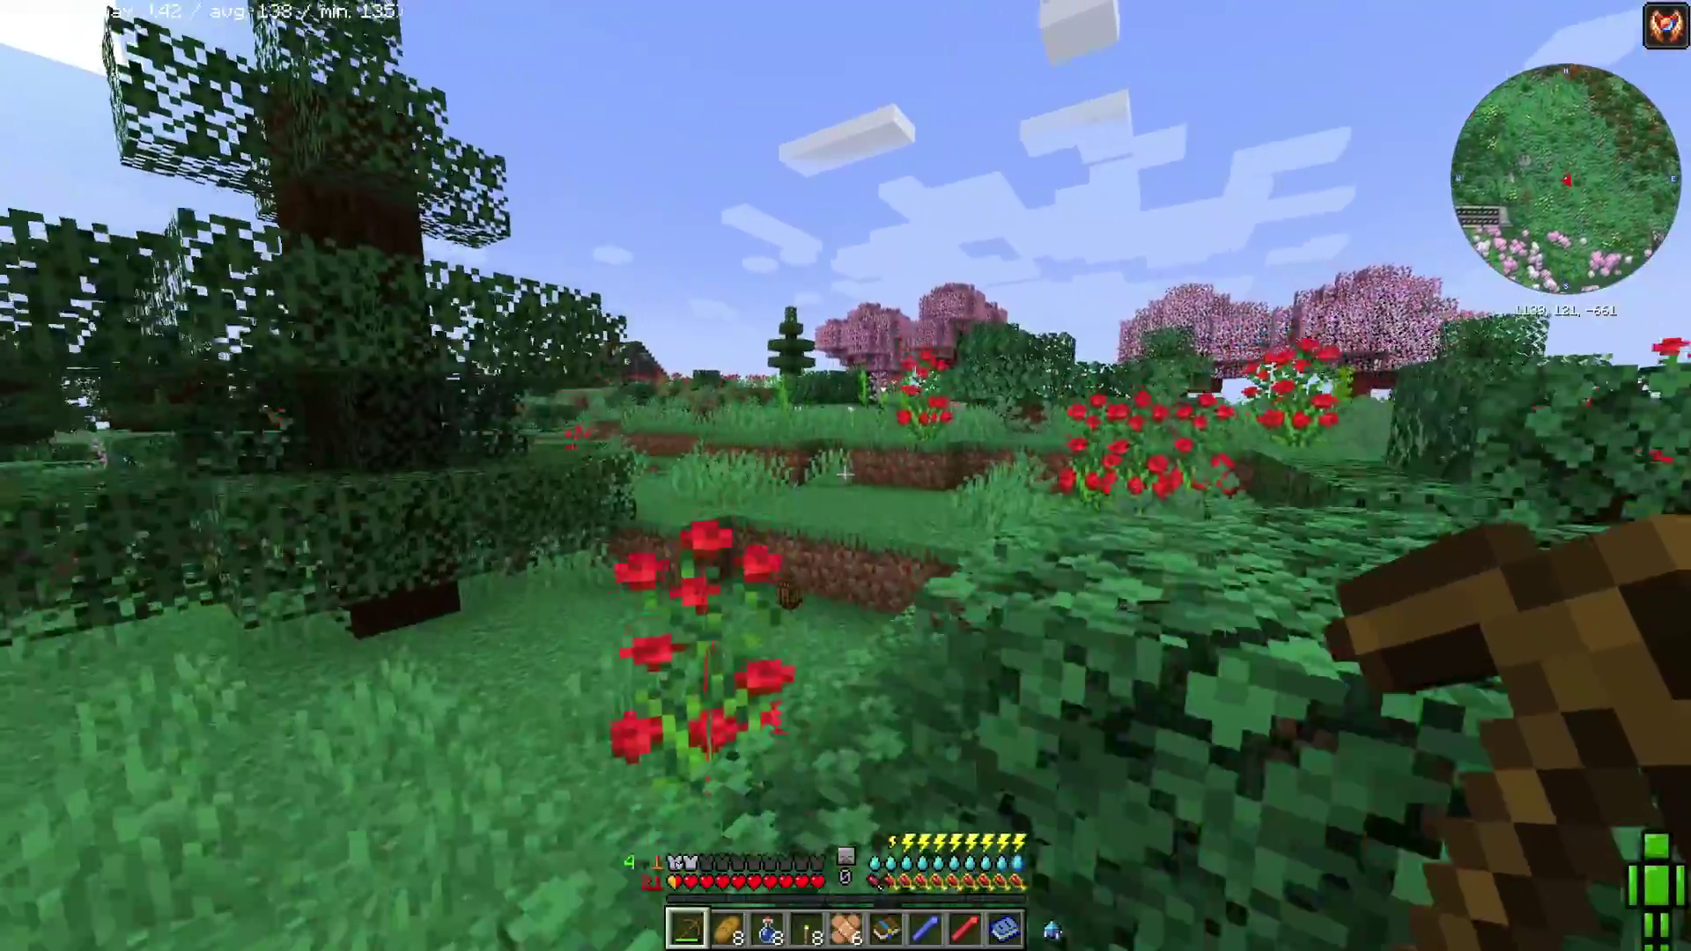
key(w)
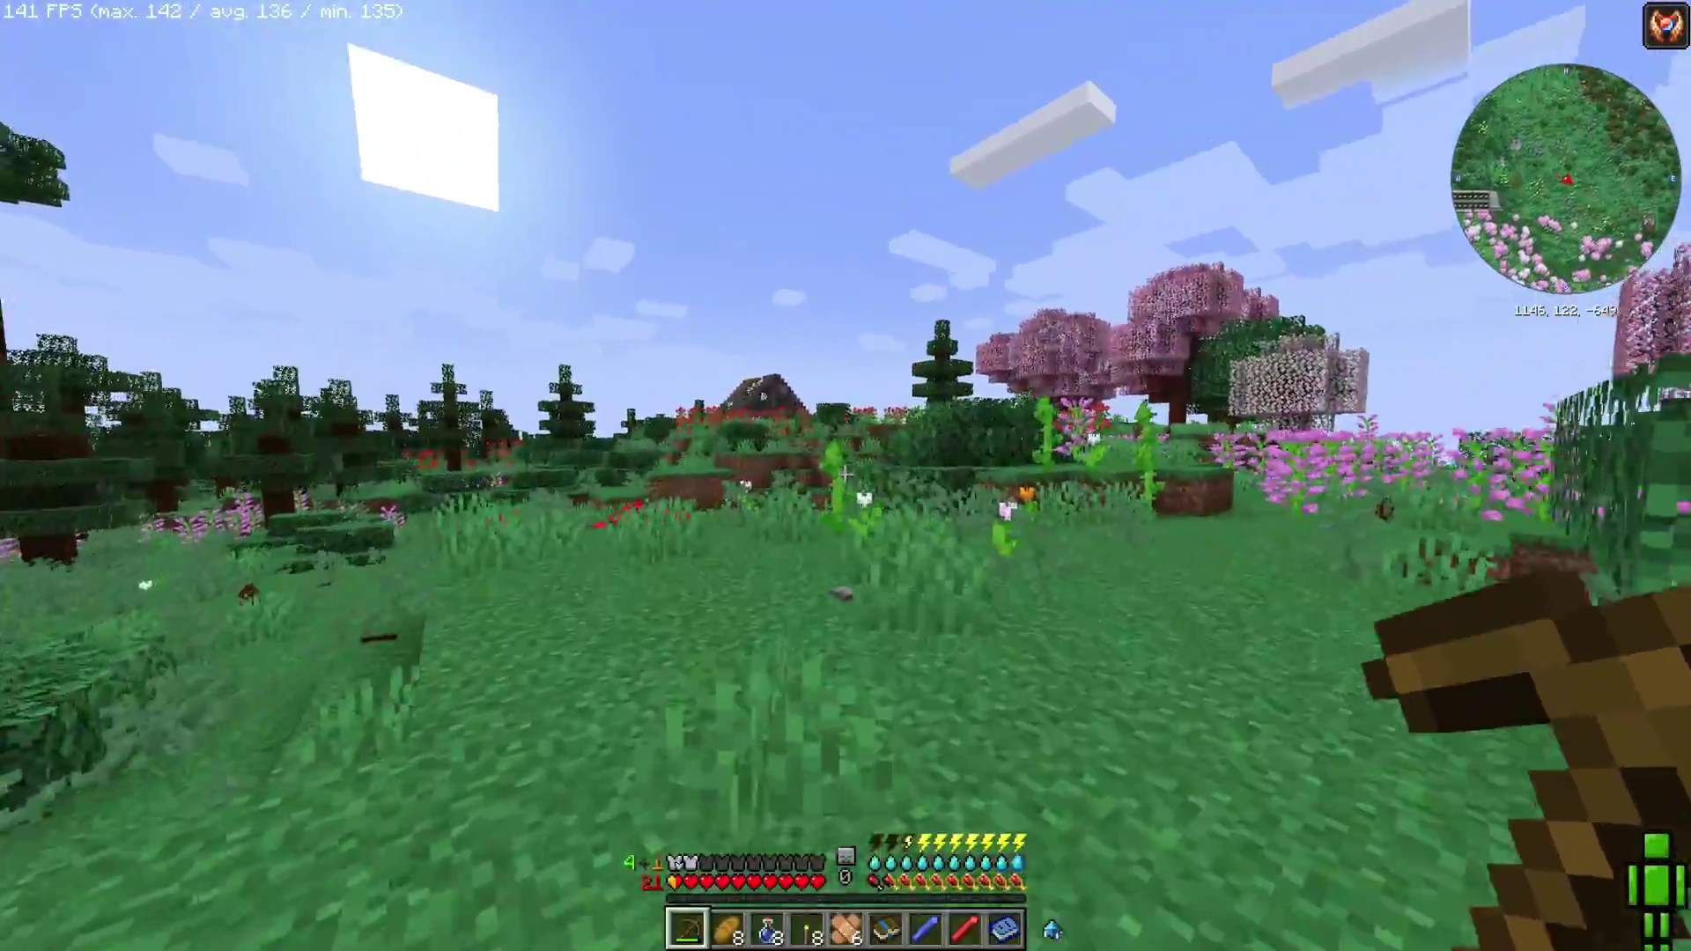
key(w)
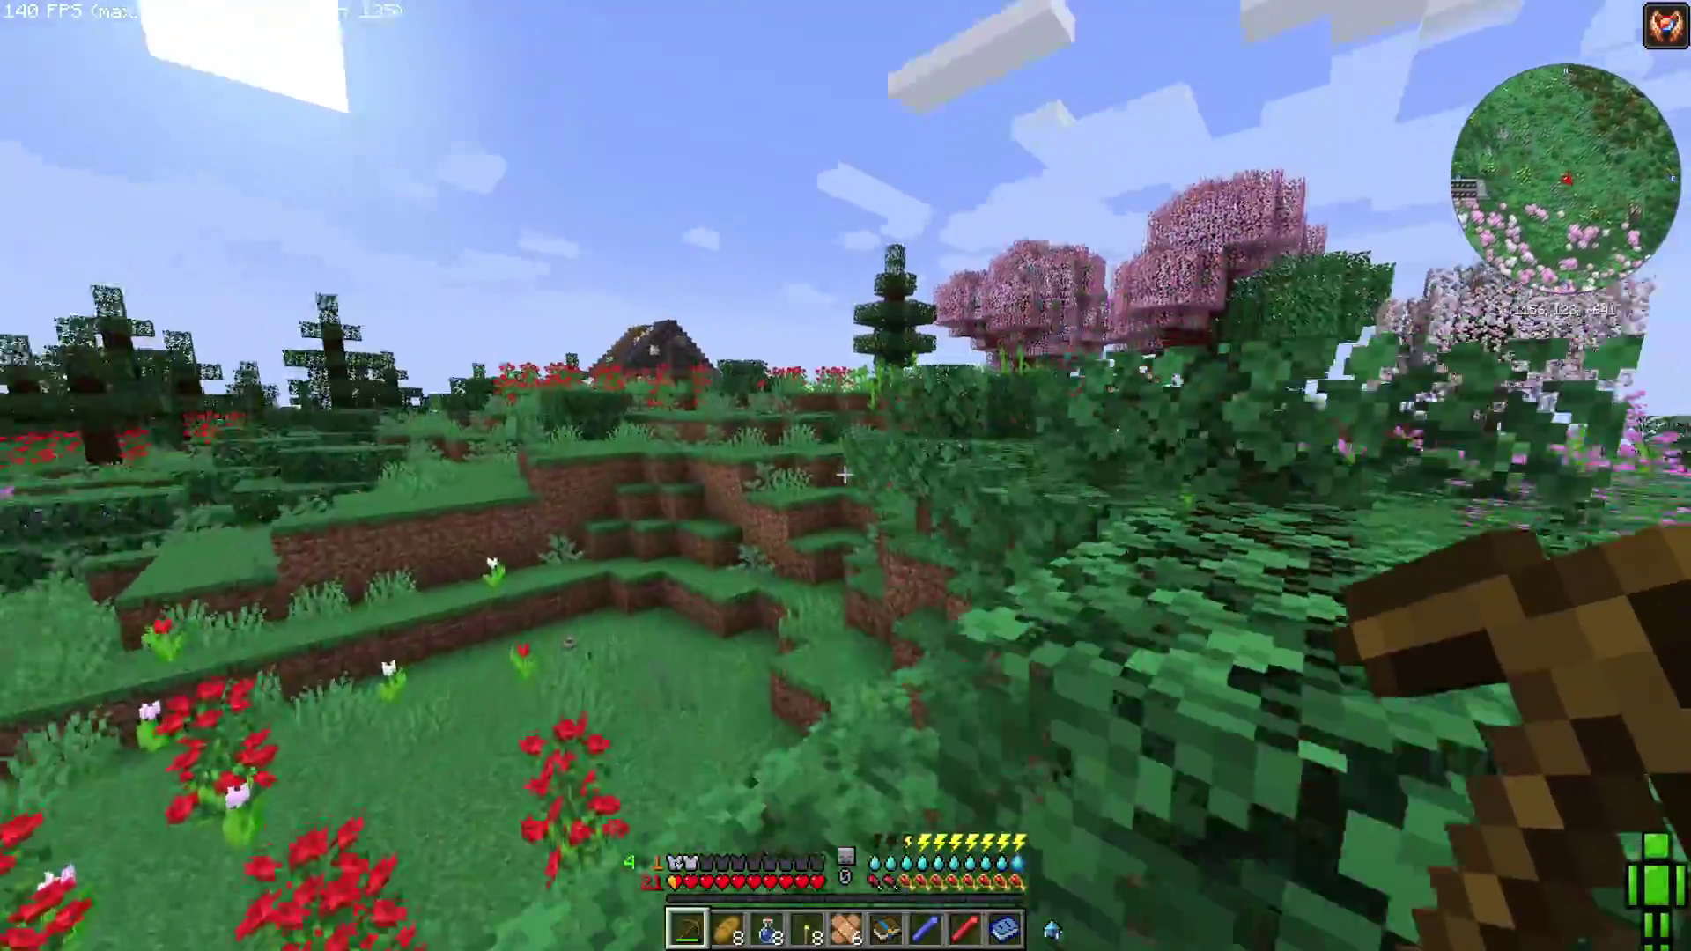
key(w)
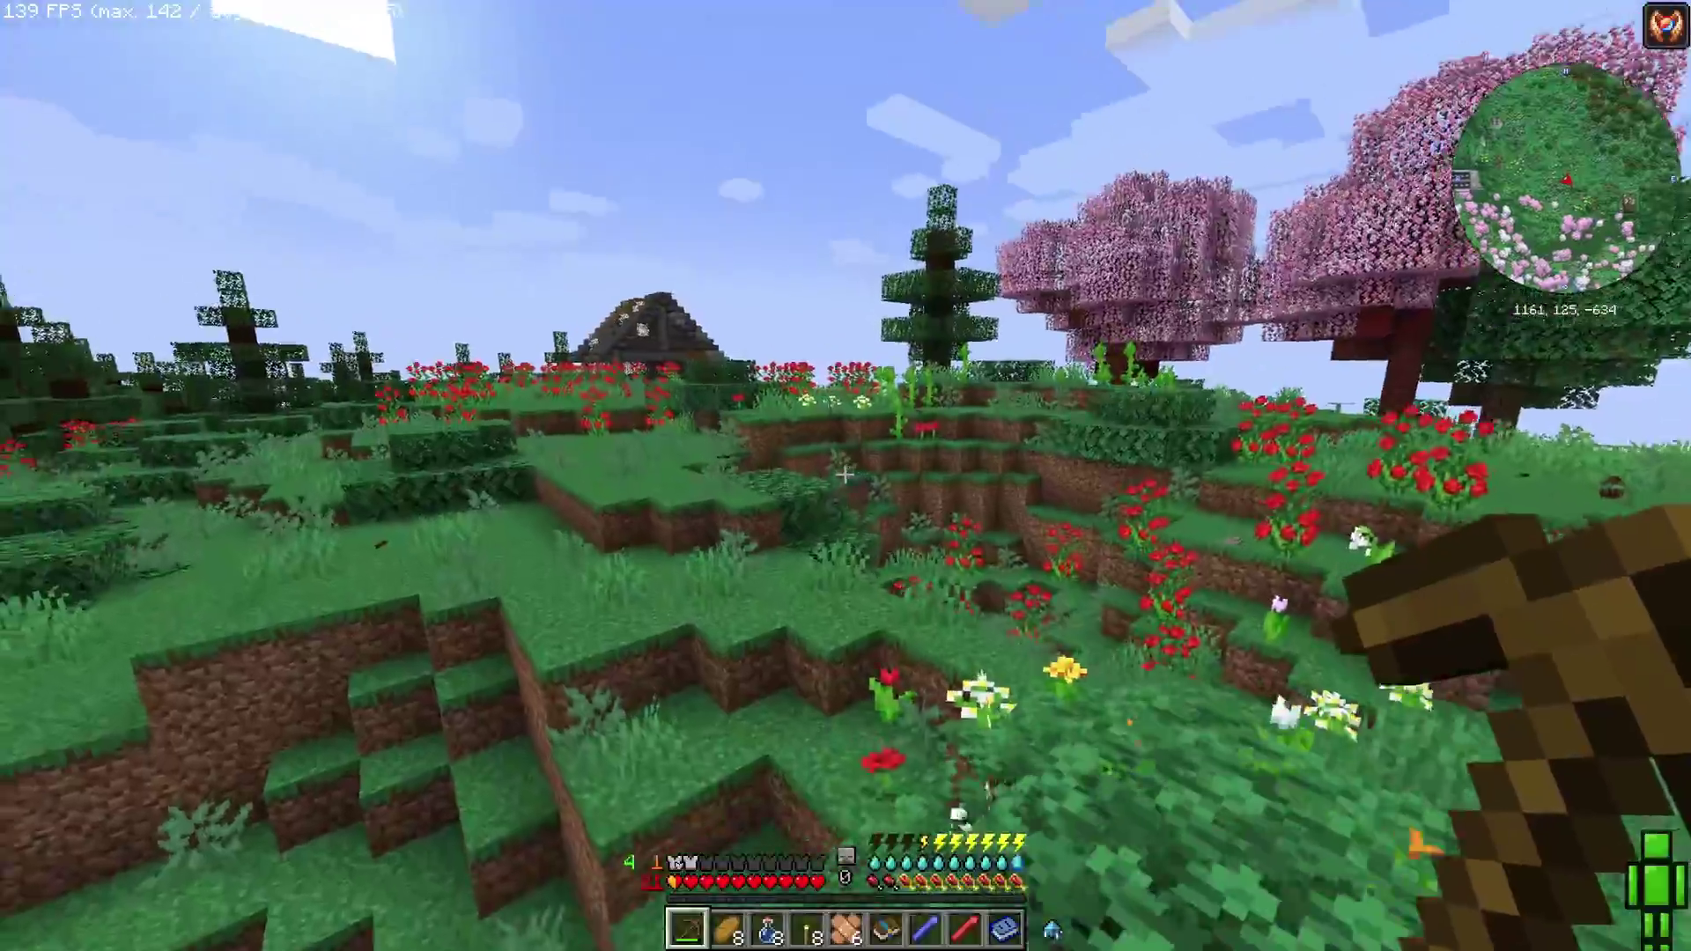
key(w)
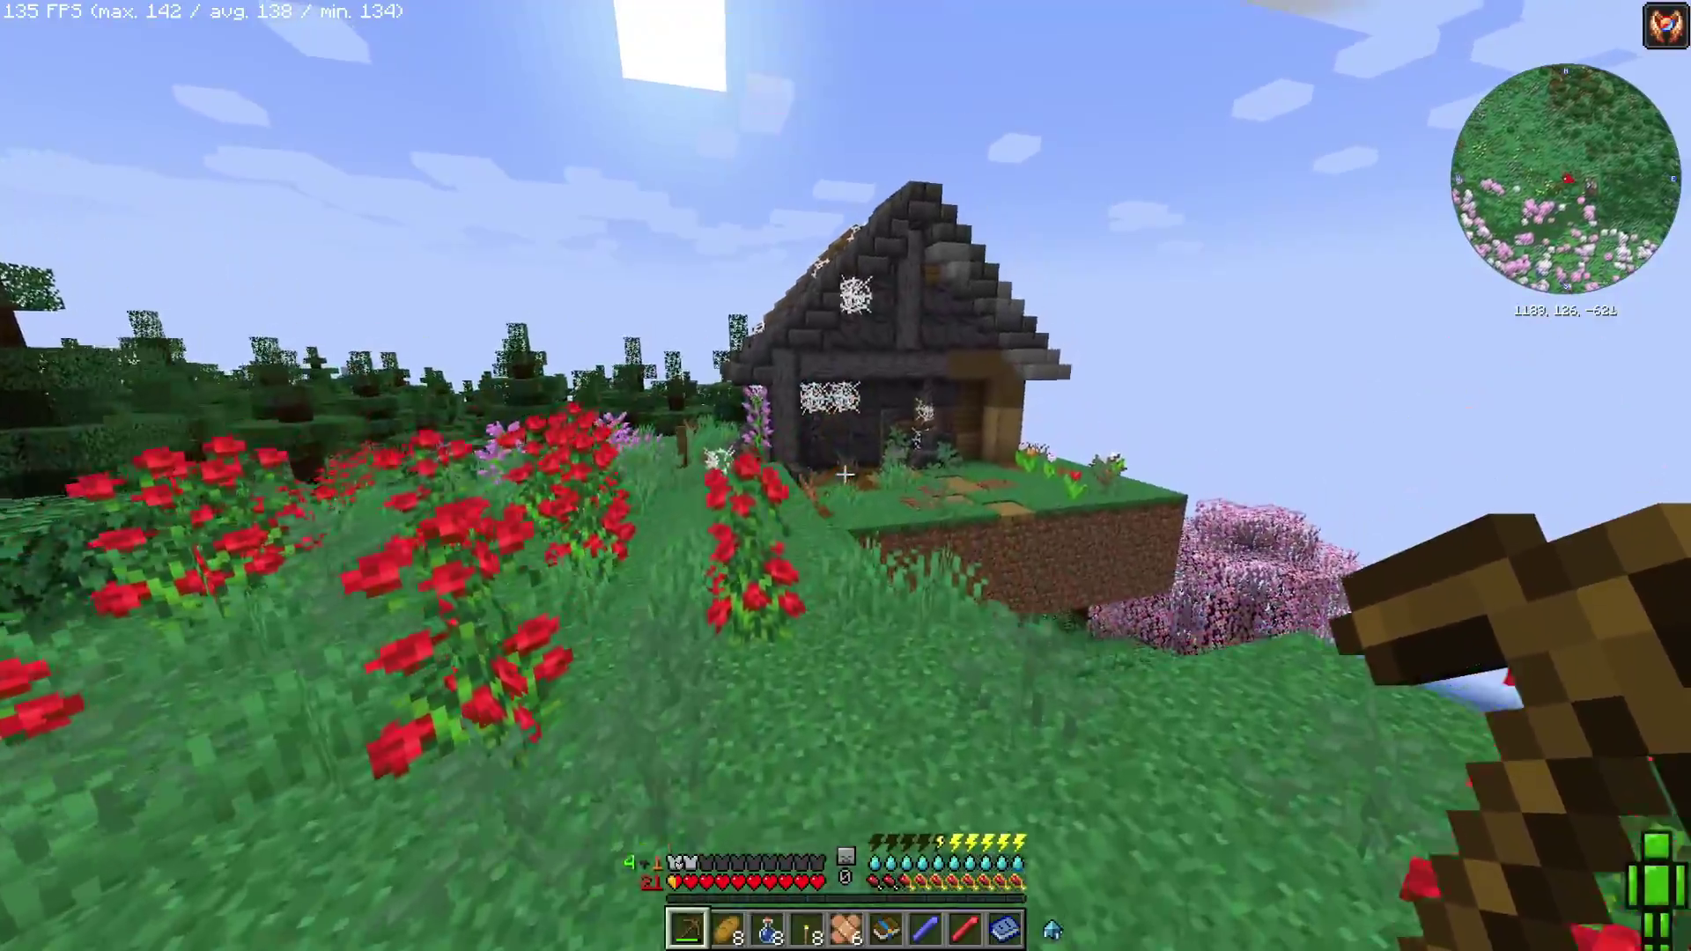
key(w)
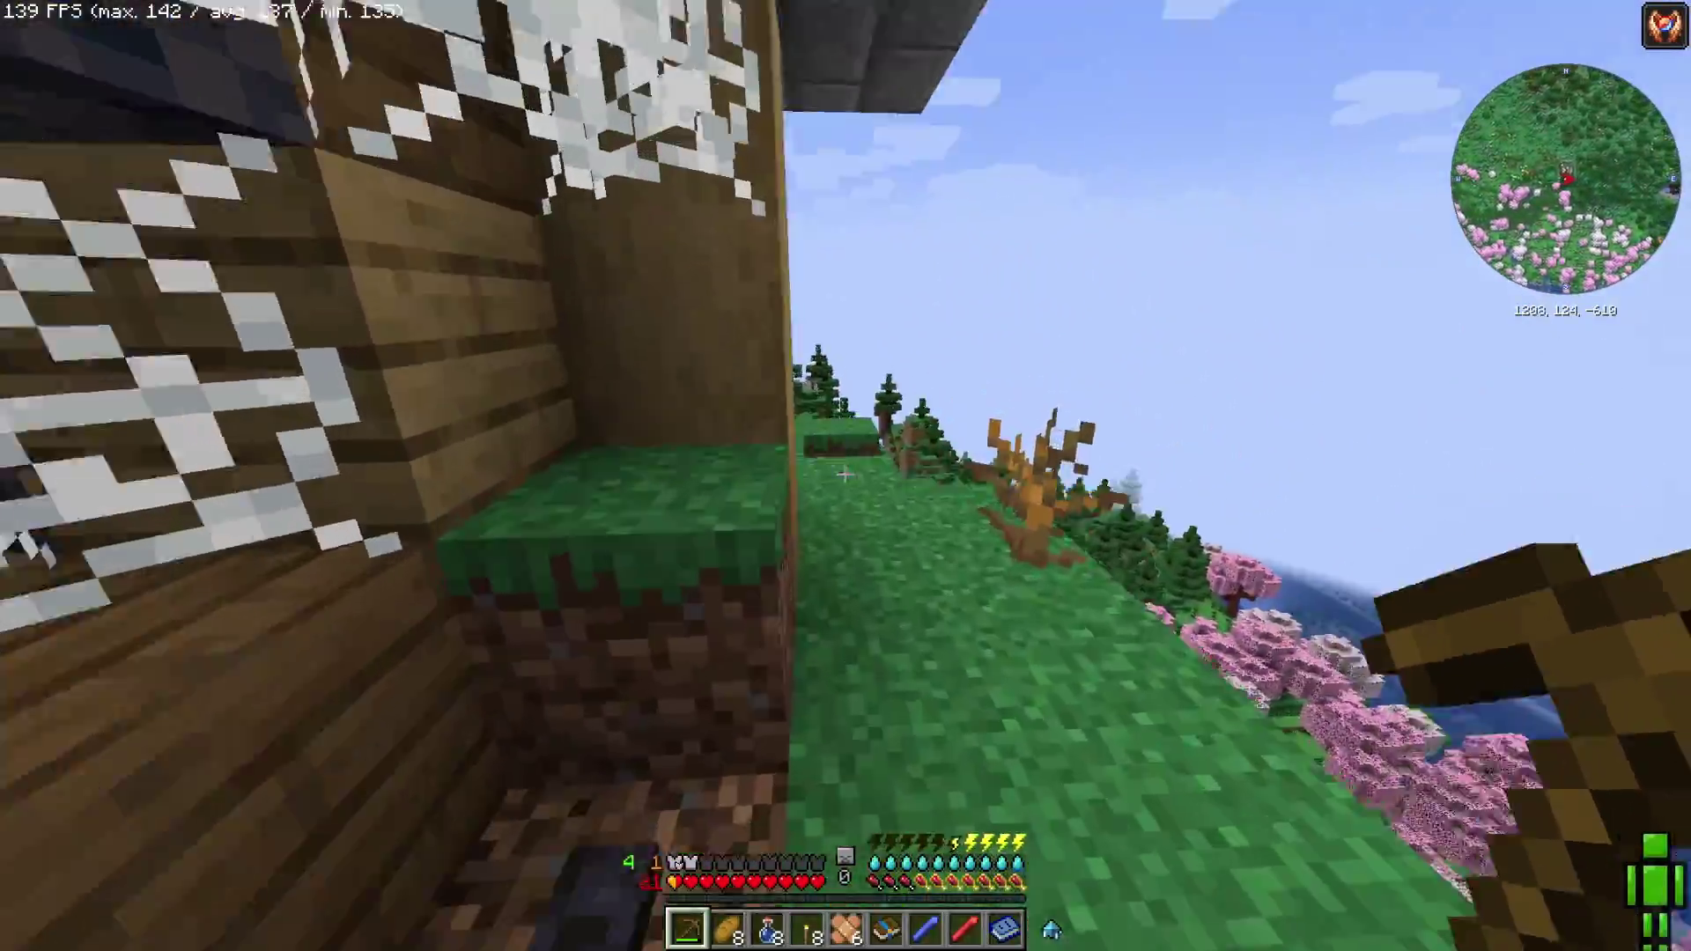
Walk past the abandoned house and down the grassy hillside to the dirt overhang below
key(w)
key(w)
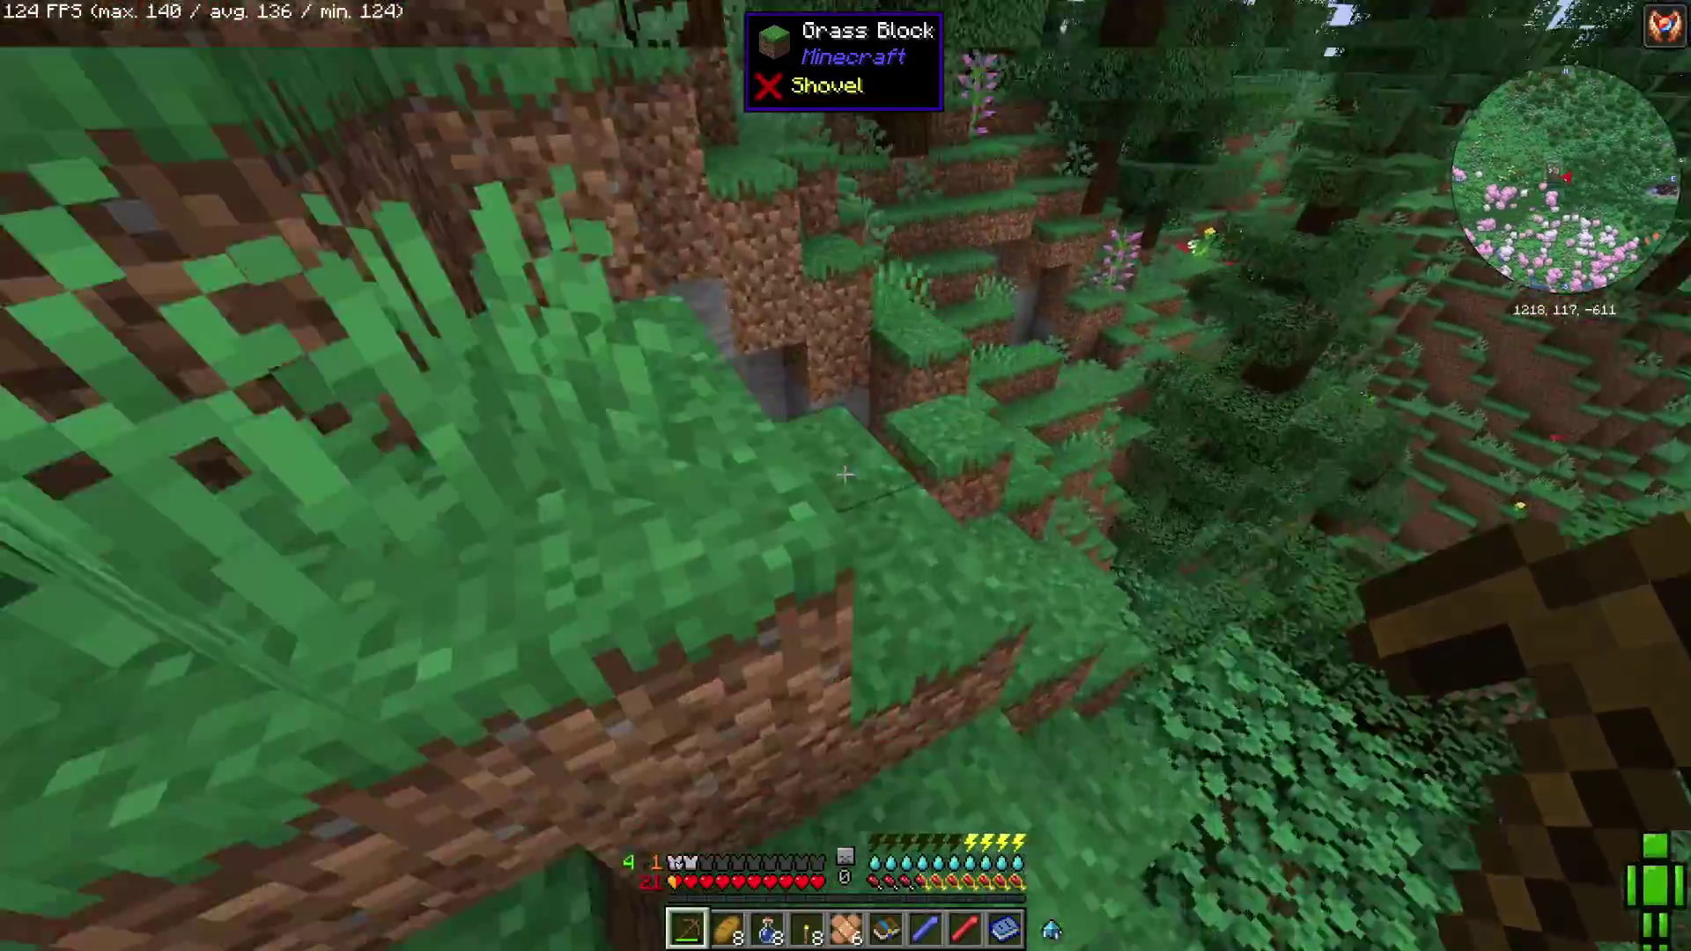
key(w)
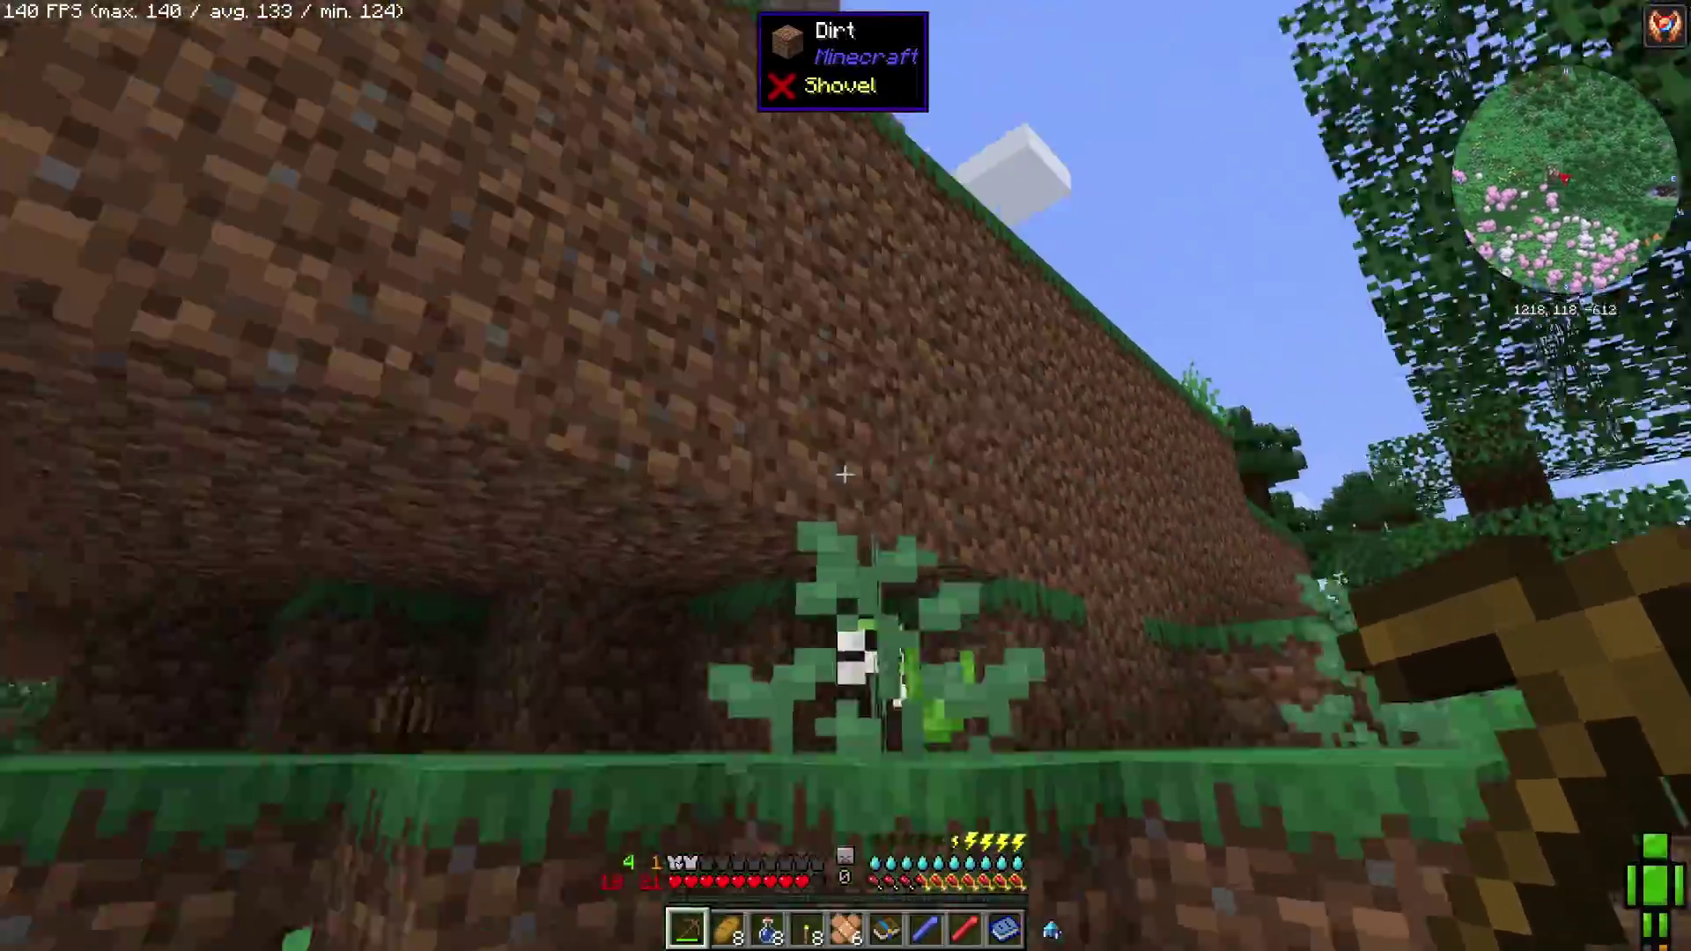